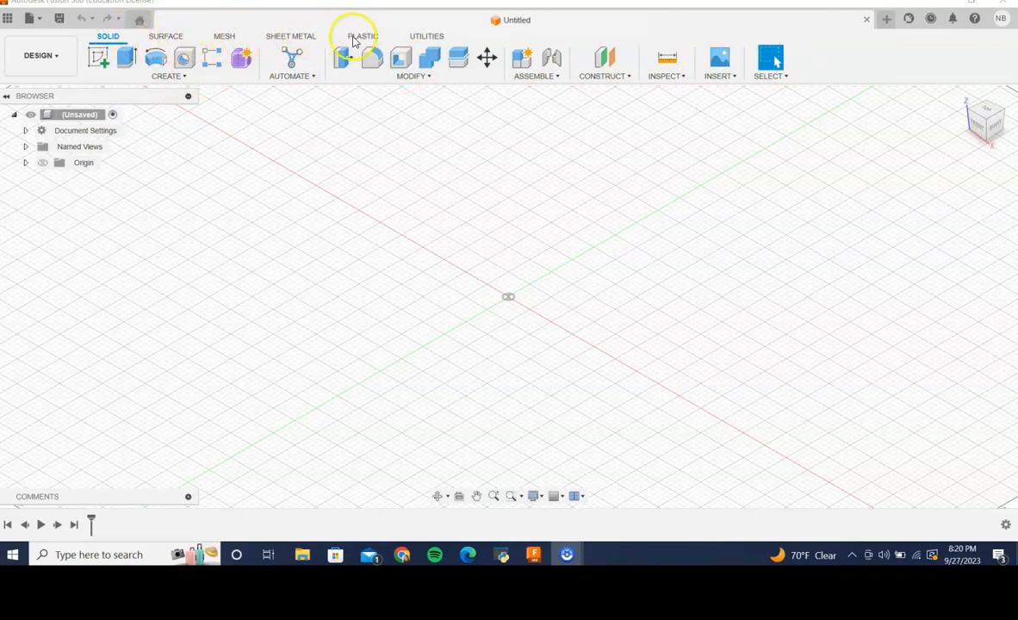
- Look through the Surface, Mesh and Sheet Metal toolsets and the list of available workspaces
click(165, 36)
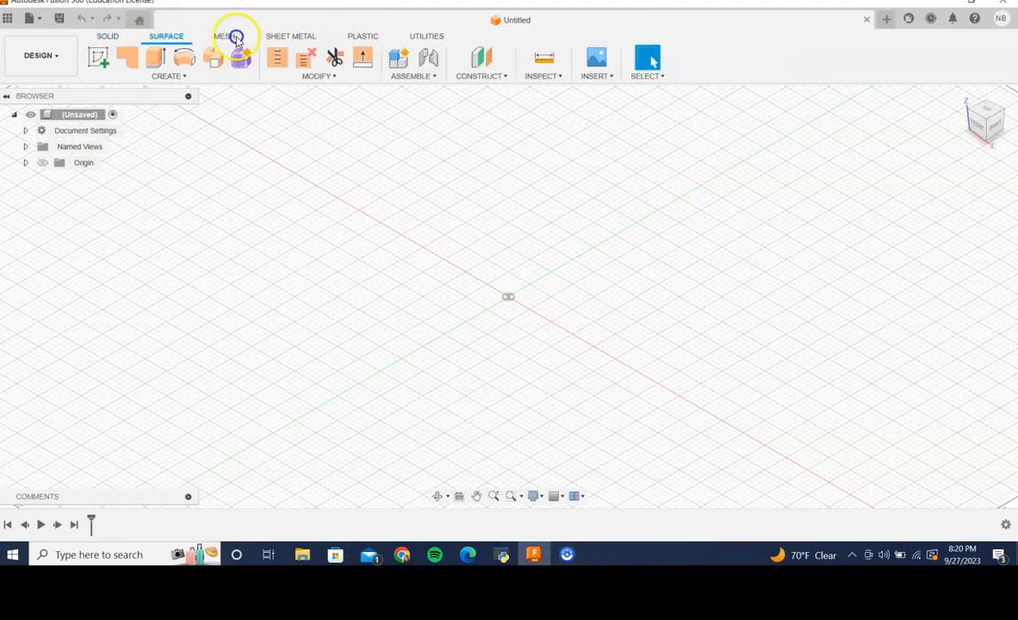
click(225, 38)
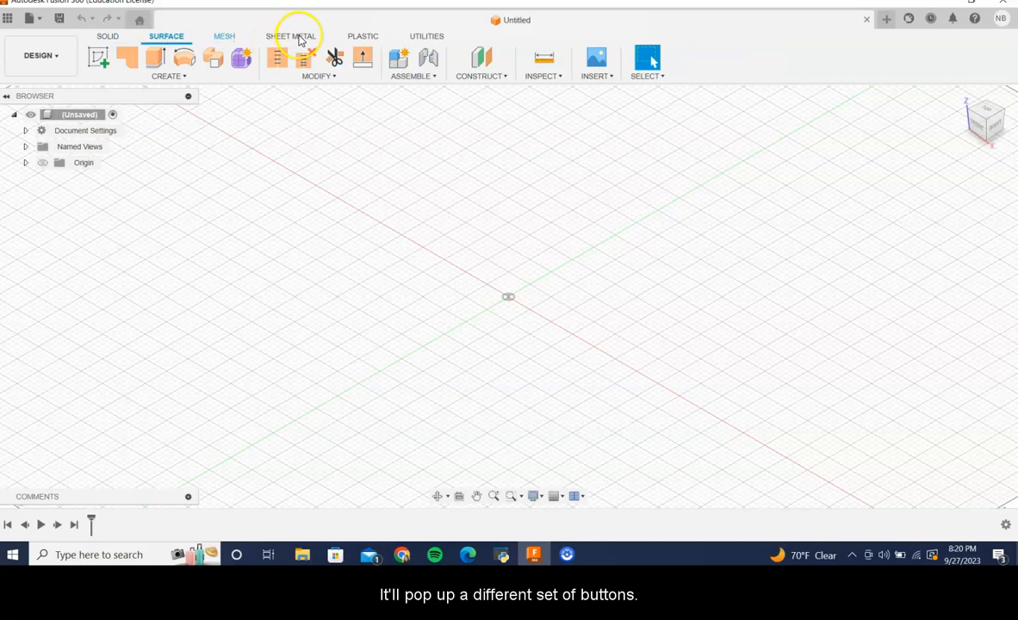
click(278, 37)
click(108, 36)
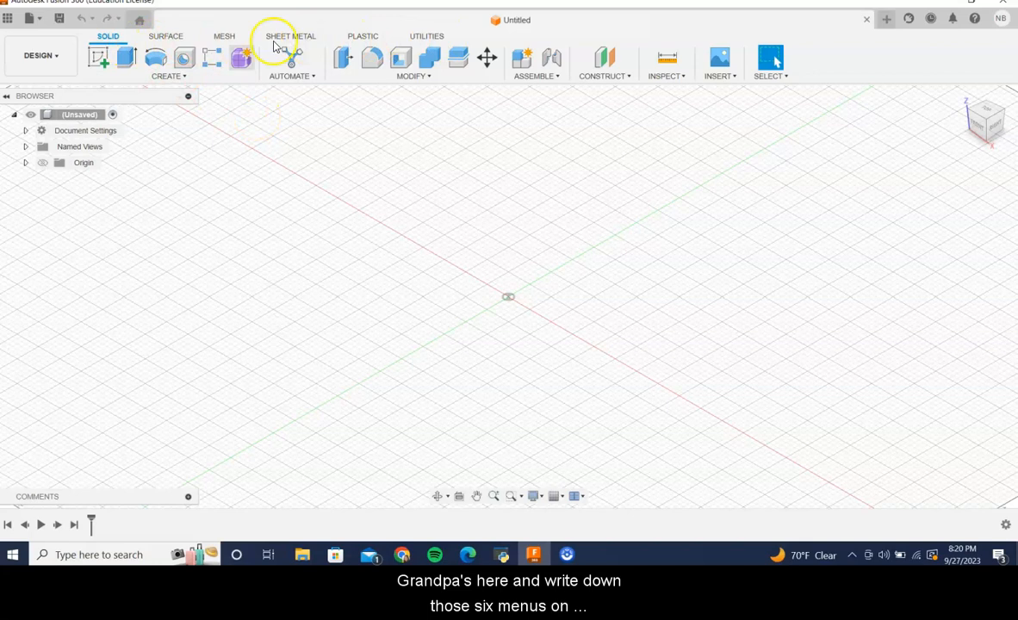
click(48, 57)
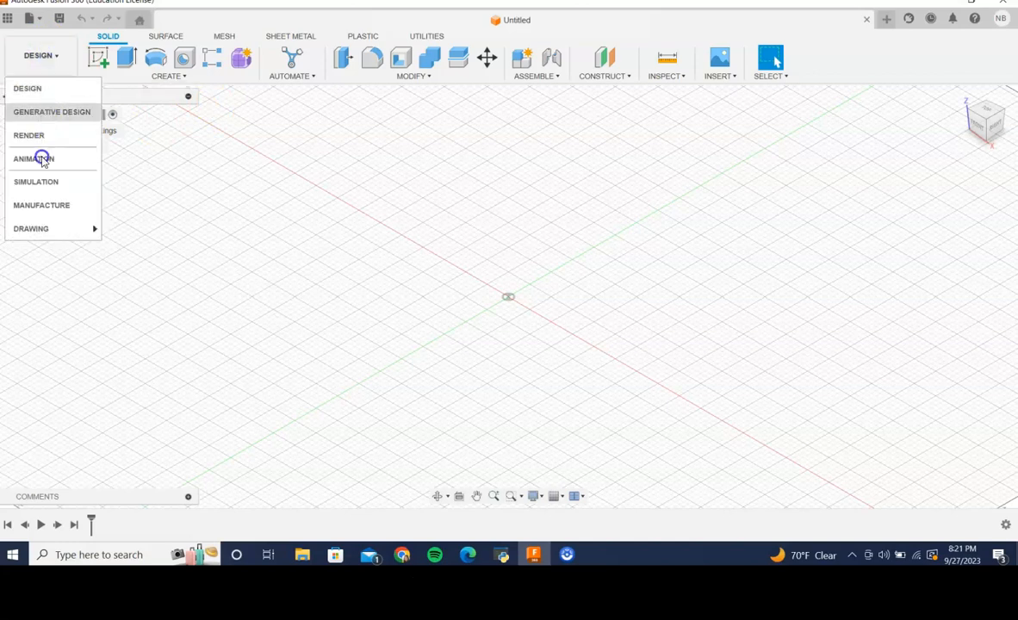
mouse_move(47, 241)
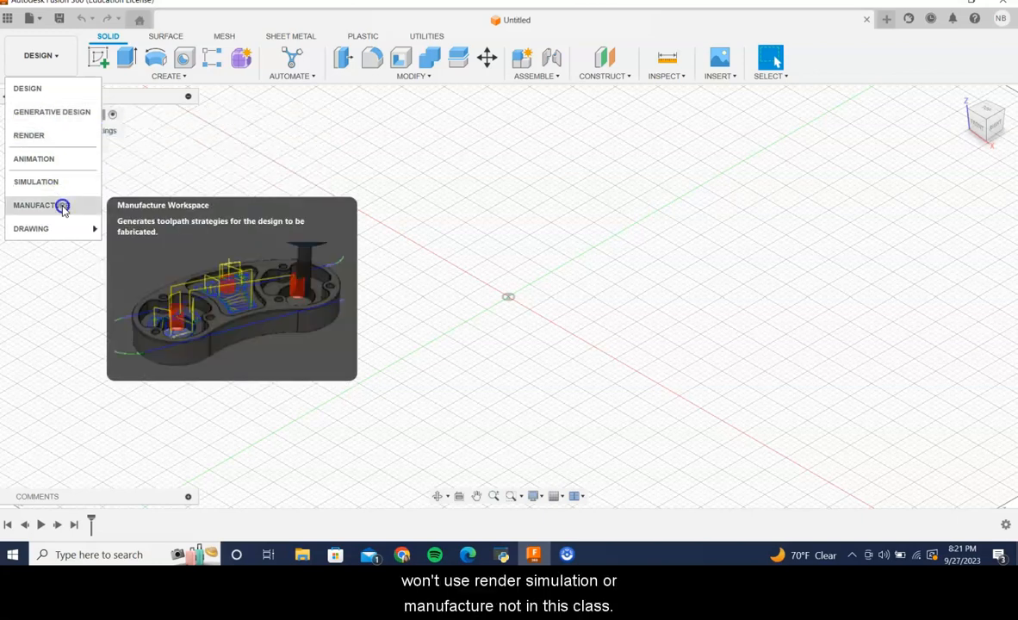
click(61, 58)
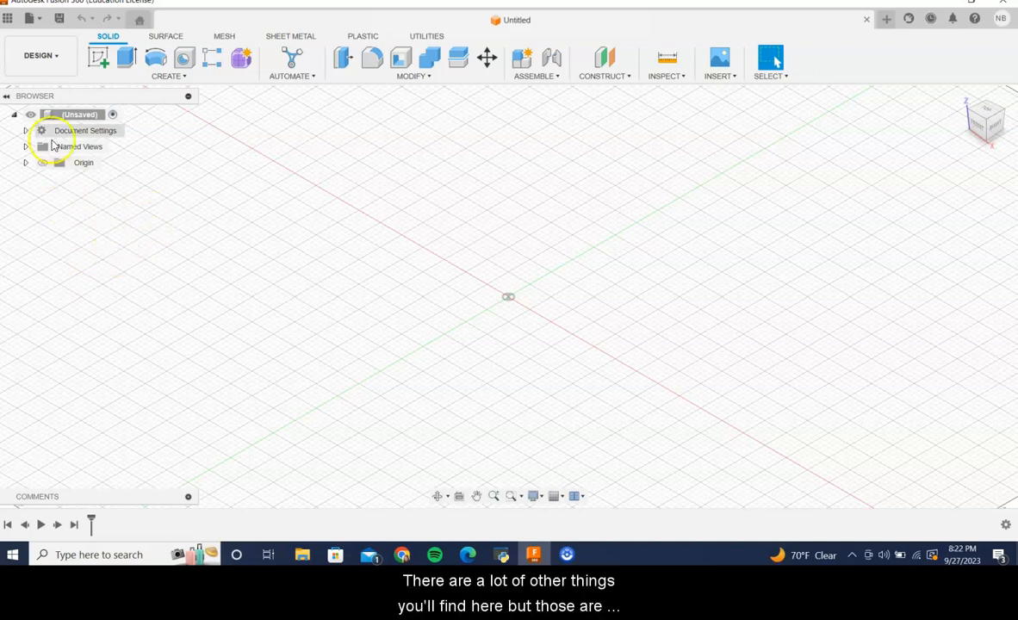
click(71, 229)
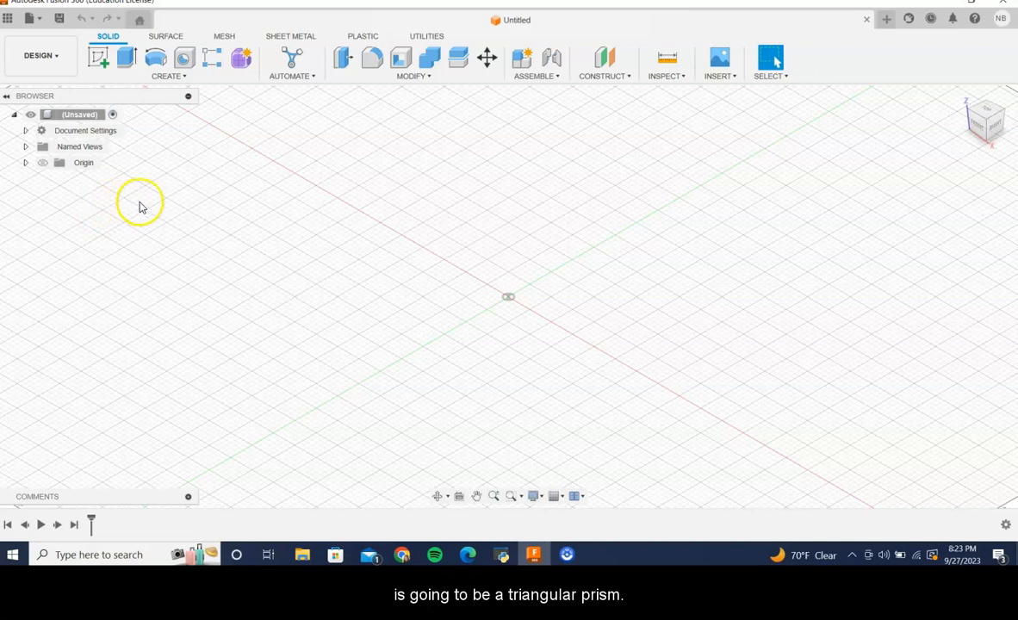
- Show the team's project data and look through the projects, libraries and samples
click(10, 19)
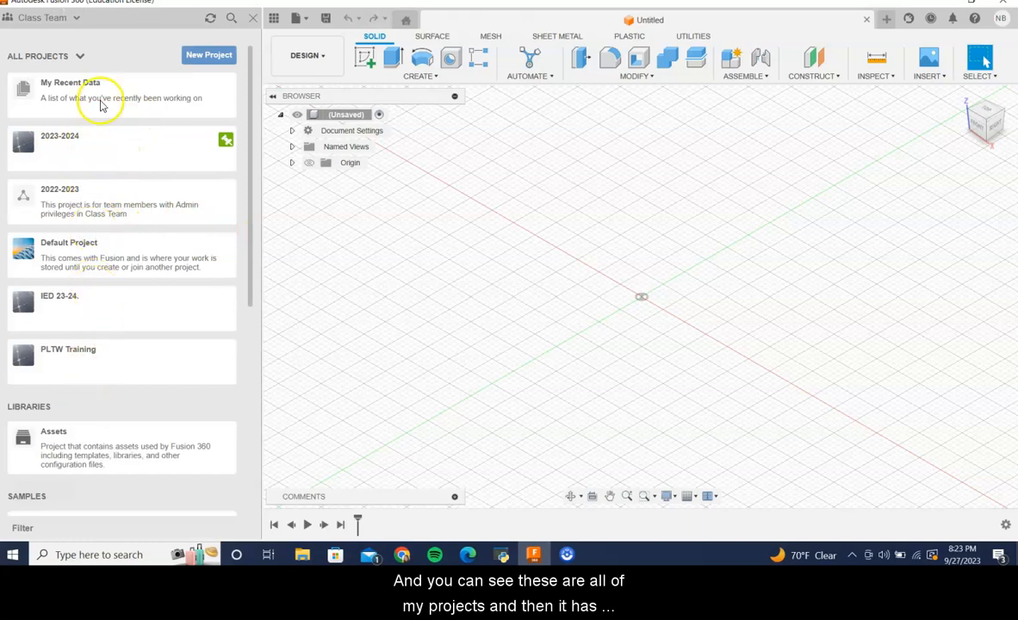
scroll(109, 307, down, 8)
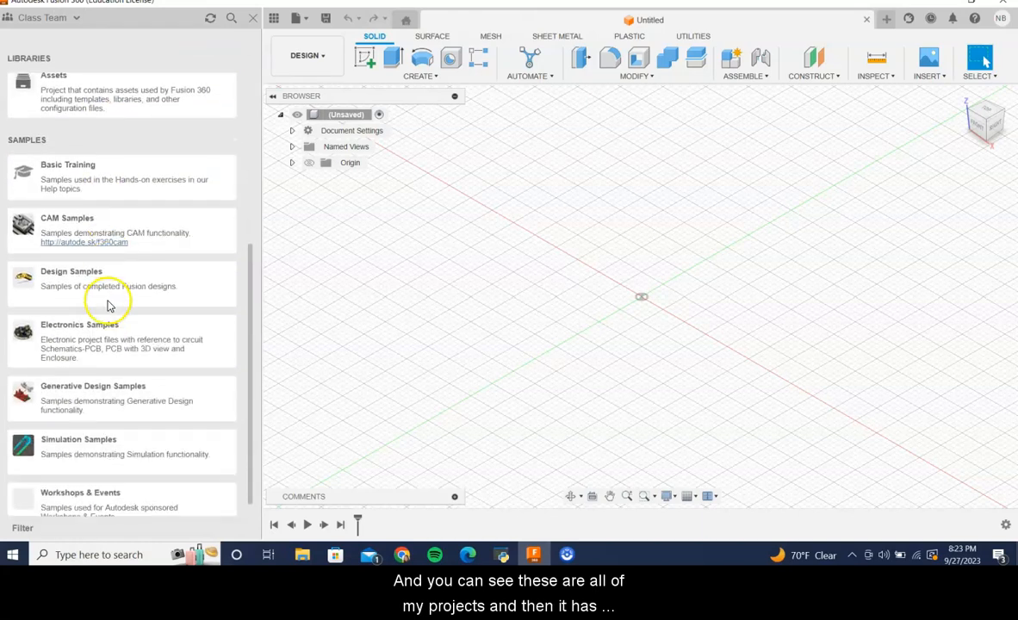
scroll(110, 307, up, 8)
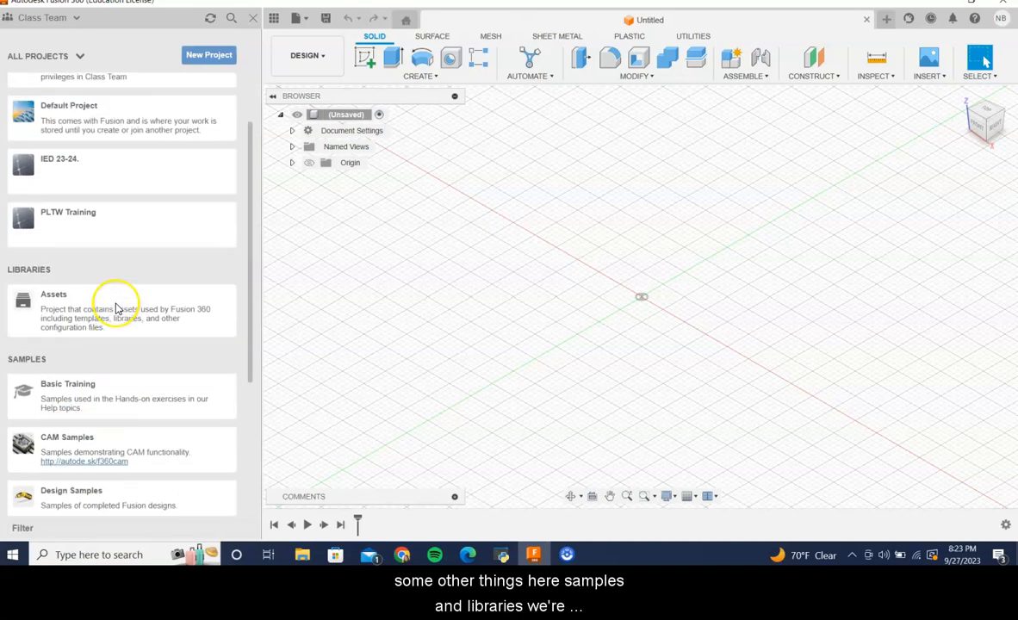
scroll(112, 305, up, 1)
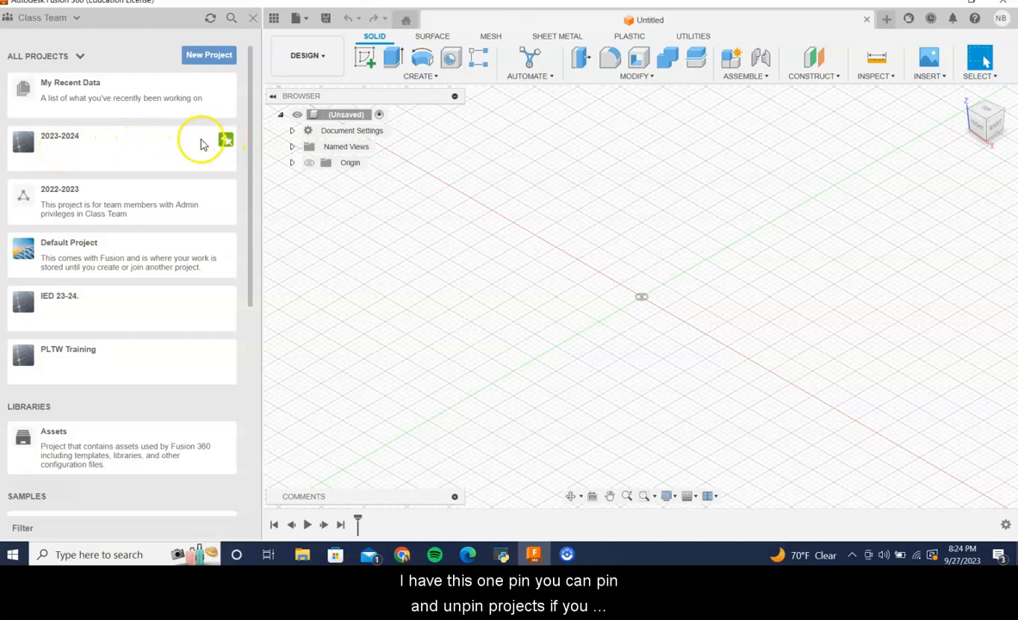
- Unpin the 2023-2024 project and pin it again
mouse_move(213, 238)
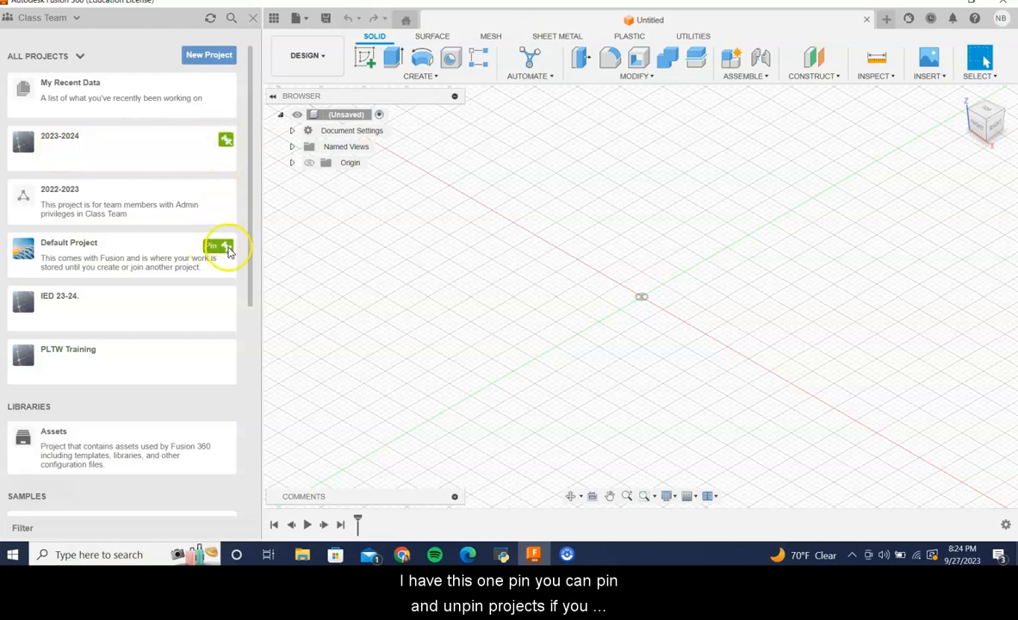
click(223, 141)
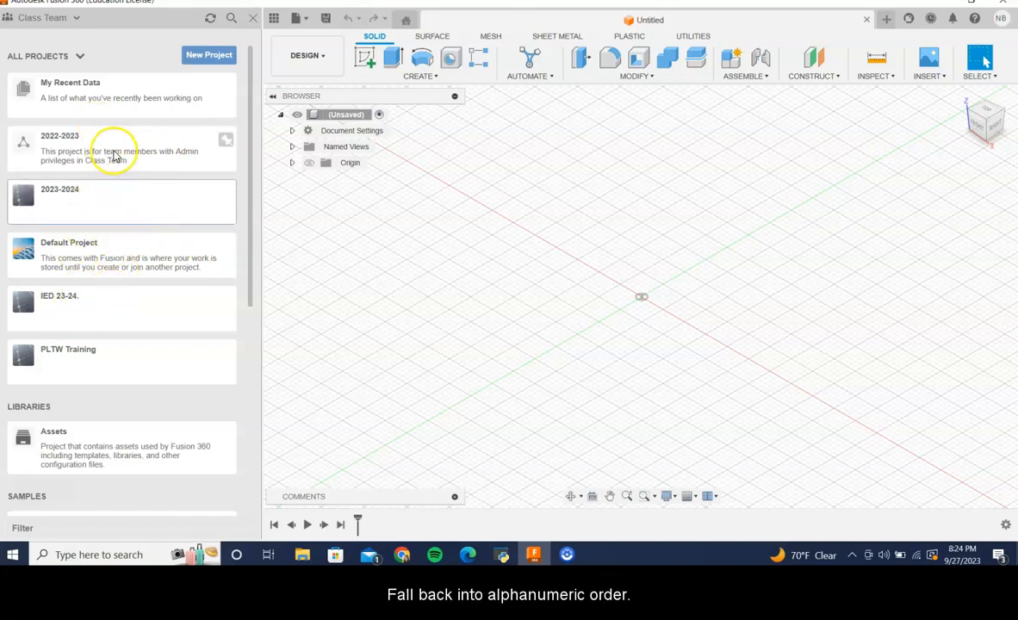
click(223, 194)
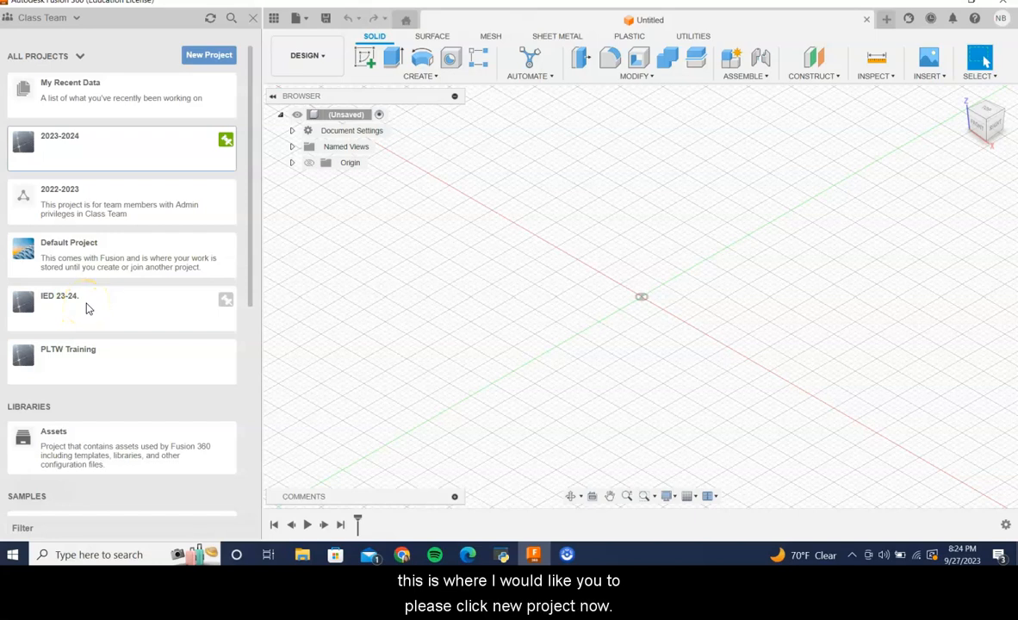
- Open the IED 23-24. project to view its folders, and close the project data
click(214, 64)
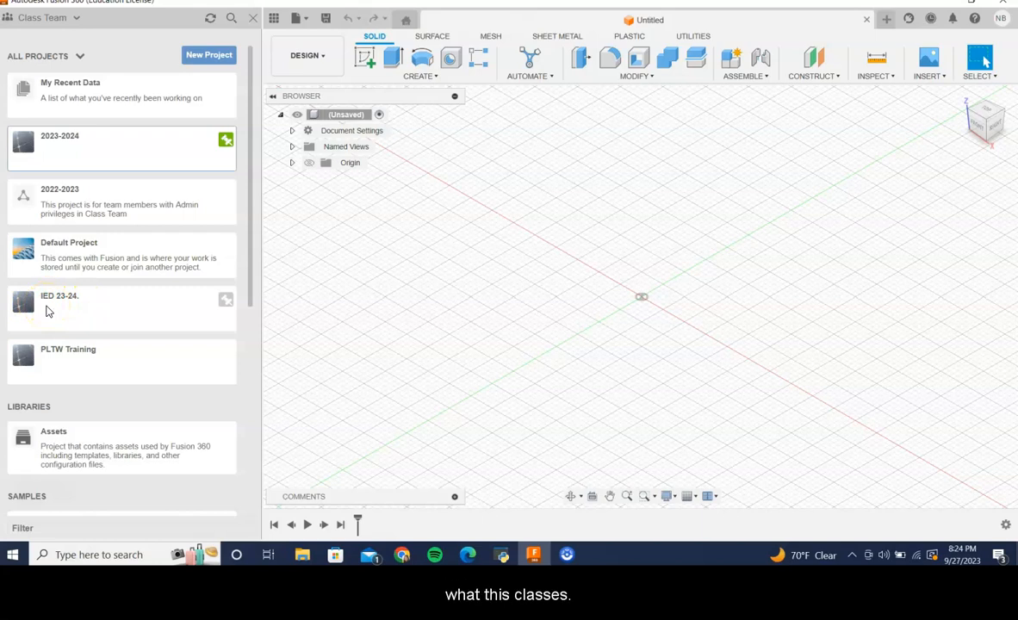
click(69, 310)
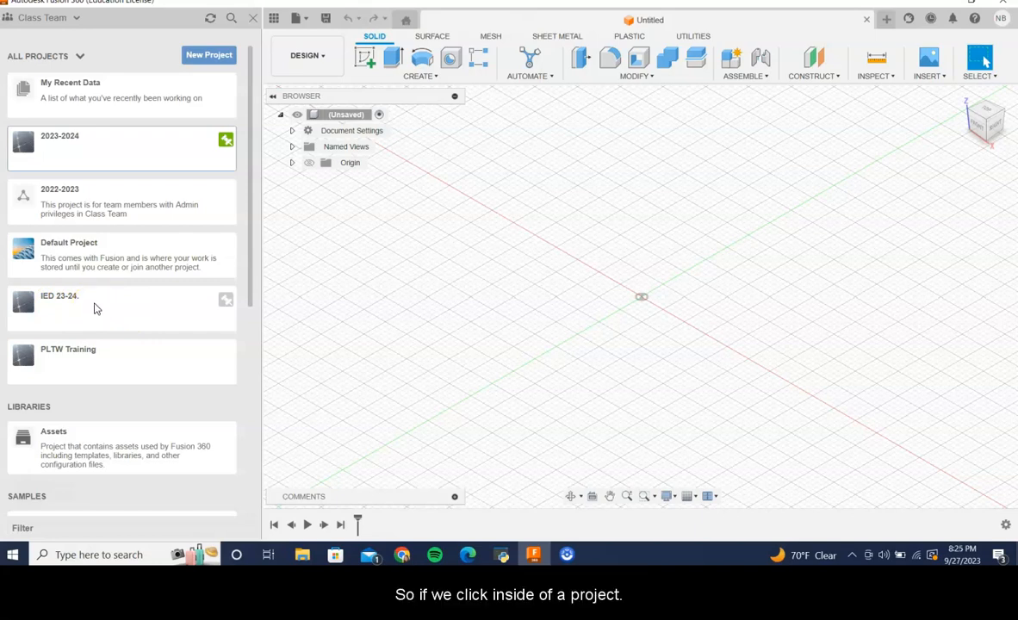
click(81, 302)
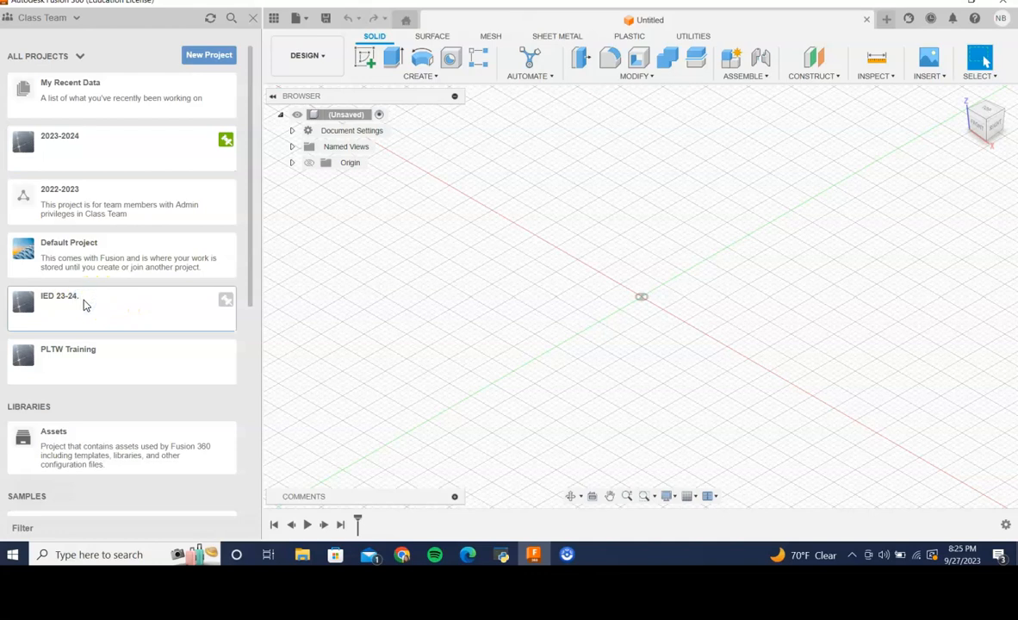
click(119, 311)
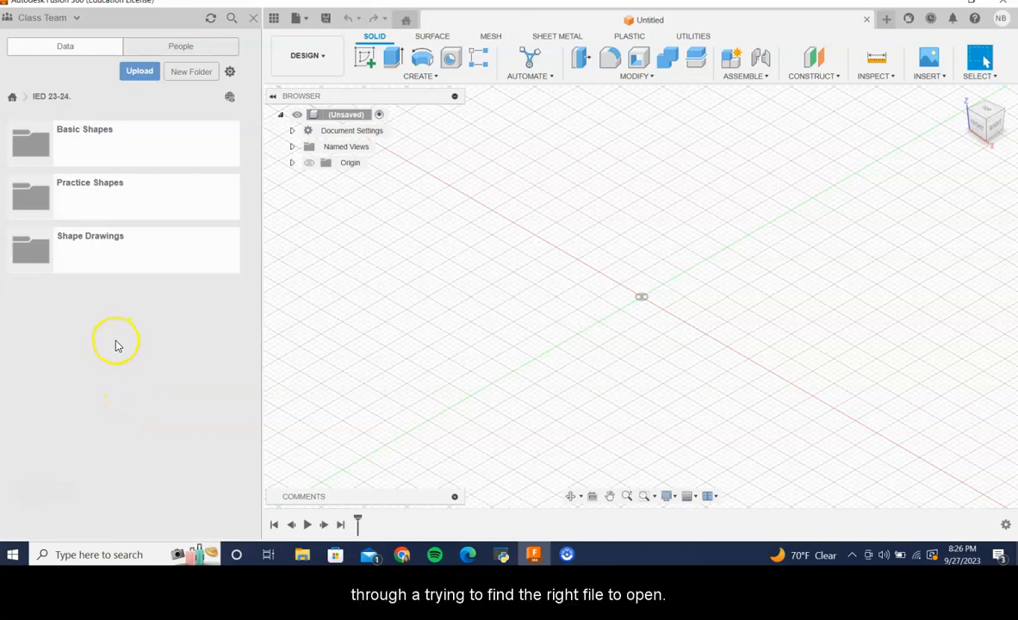
click(253, 19)
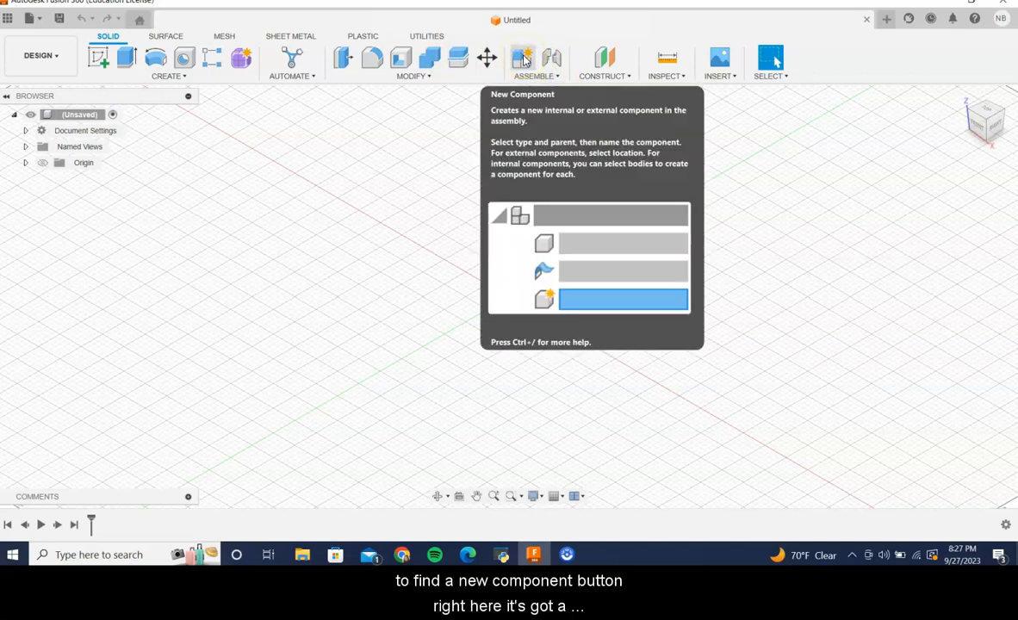
- Create a new internal standard component named Triangle and activate it
click(539, 76)
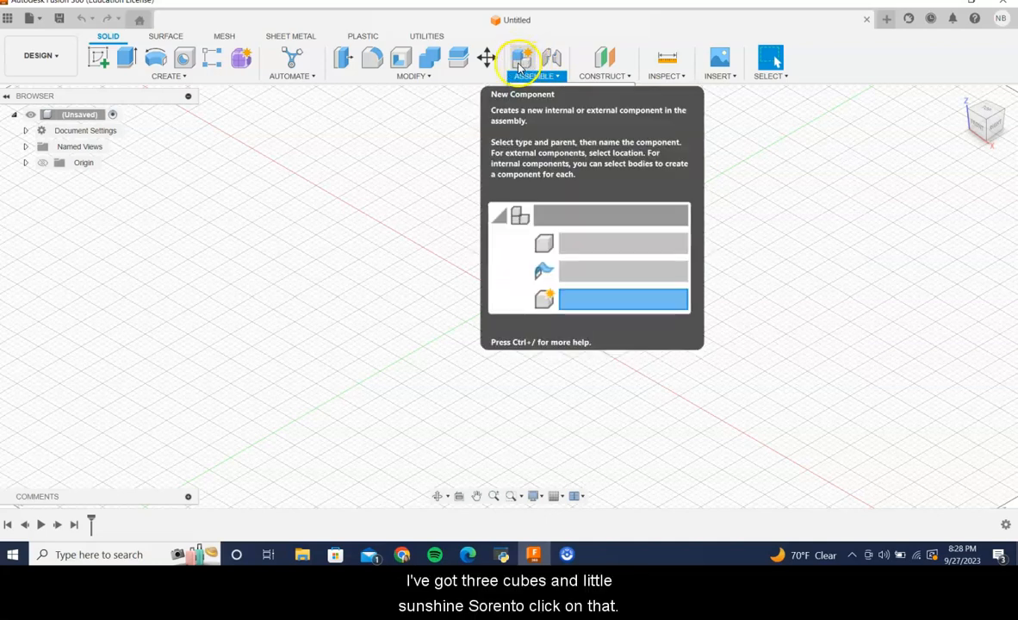
click(527, 60)
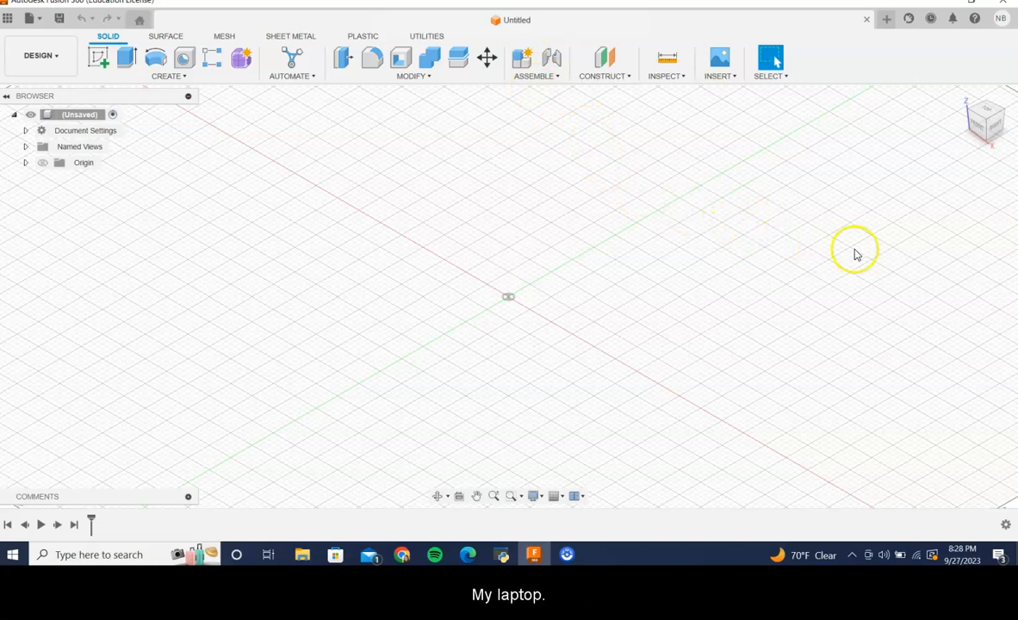
click(895, 241)
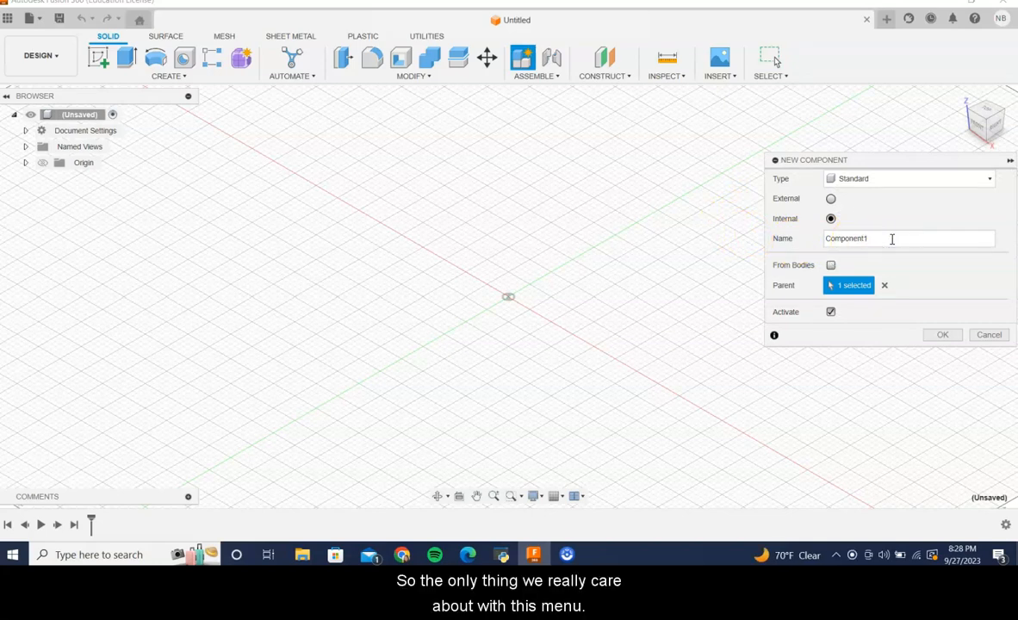
key(BackSpace)
key(BackSpace)
key(BackSpace)
key(BackSpace)
key(BackSpace)
key(BackSpace)
key(BackSpace)
key(BackSpace)
key(BackSpace)
key(BackSpace)
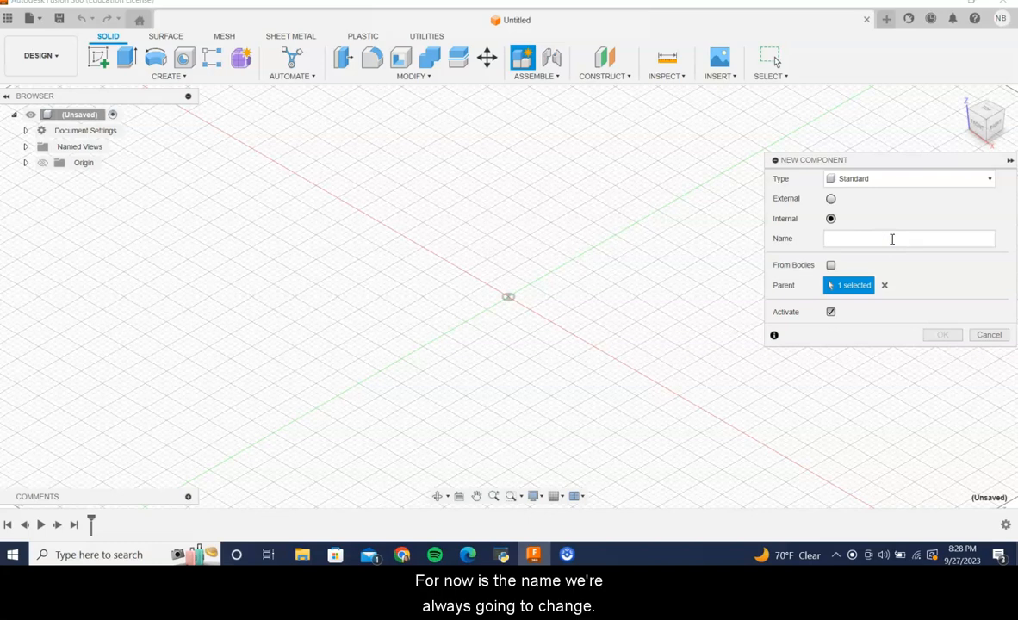
text(riangle)
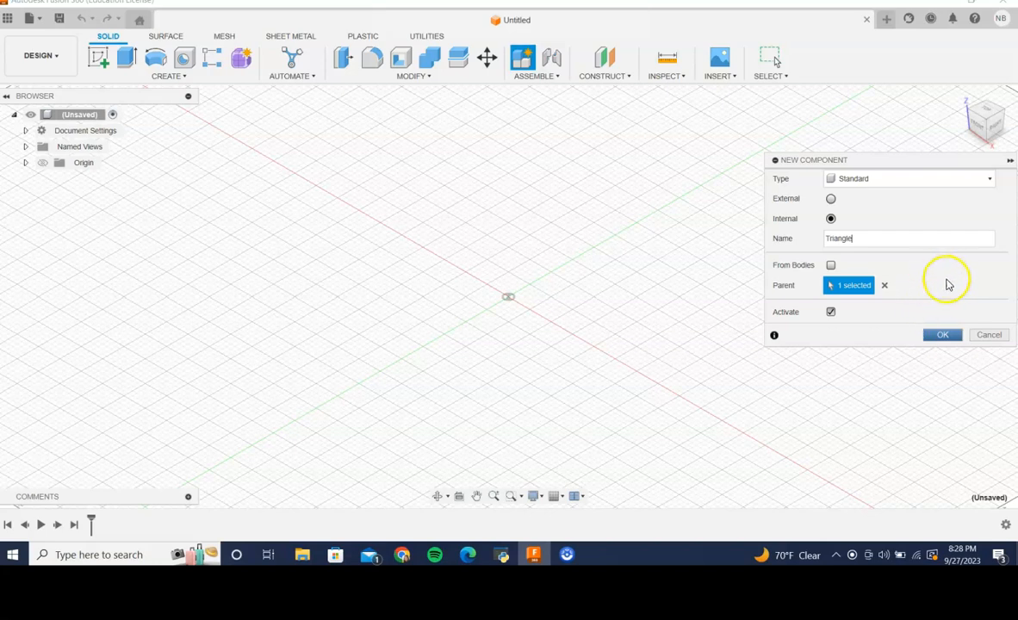
click(940, 335)
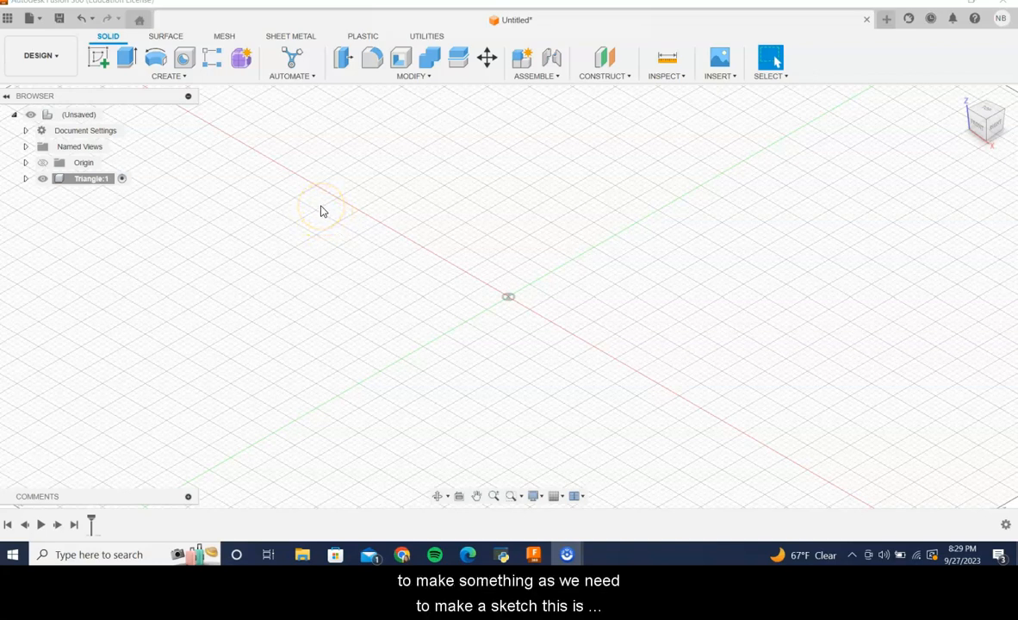
- Start a sketch on the front (XZ) origin plane in the Triangle component
click(99, 60)
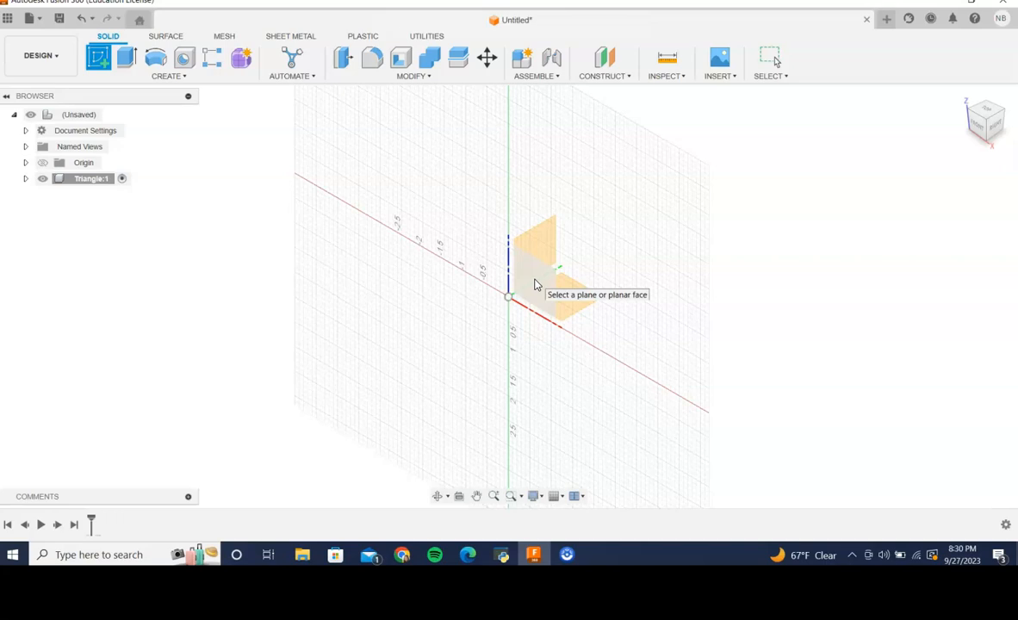
click(545, 261)
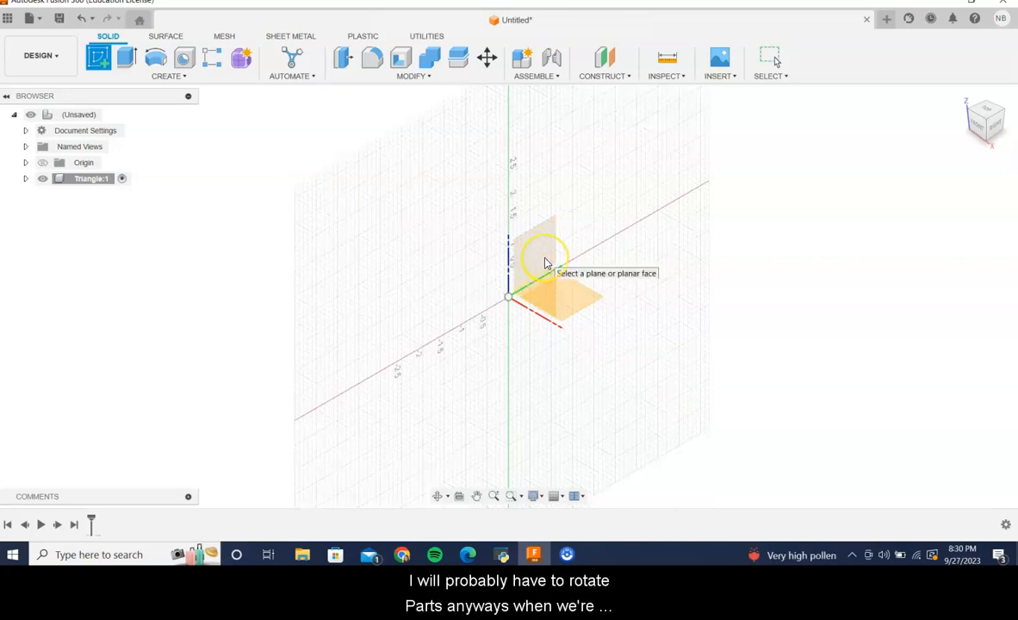
click(439, 315)
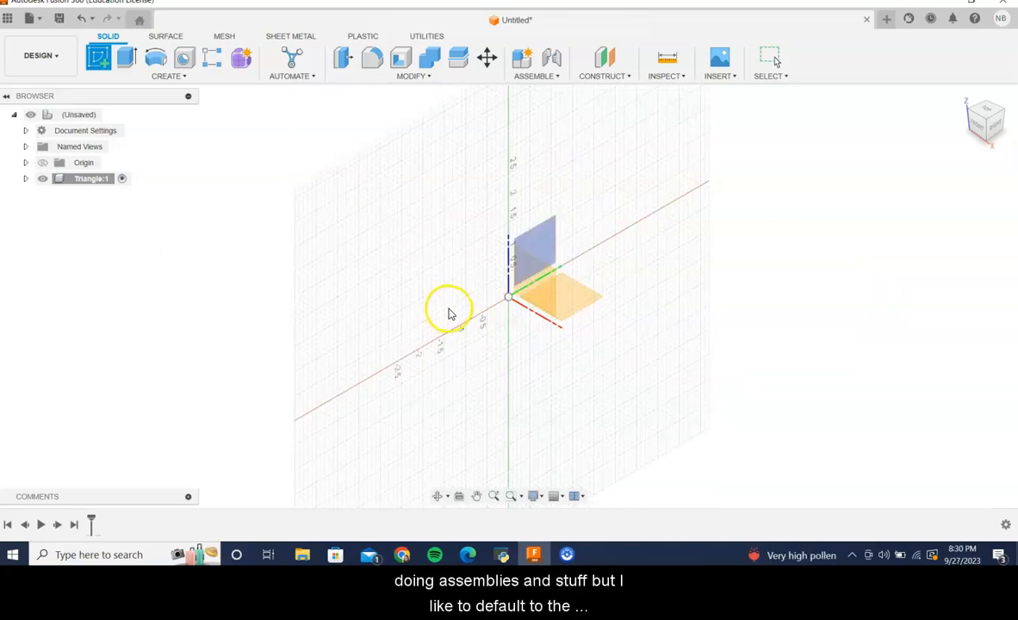
click(540, 280)
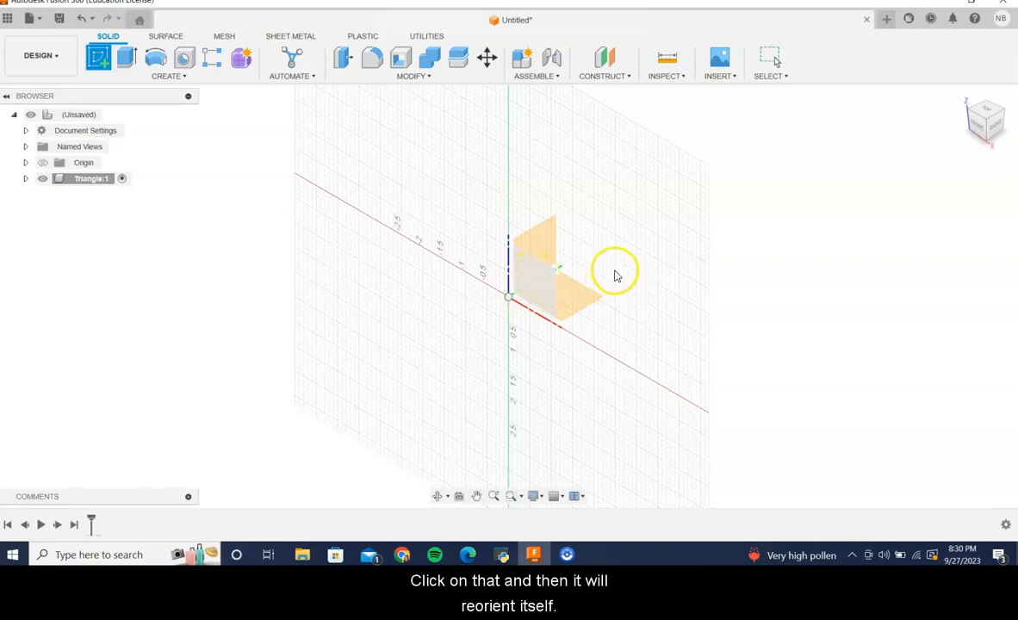
click(607, 274)
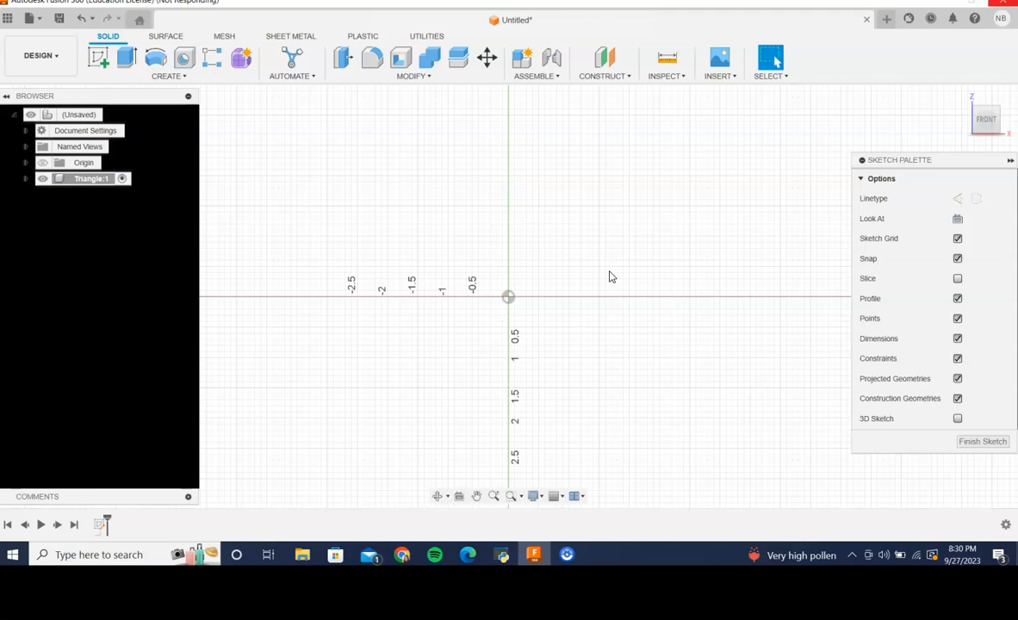
click(568, 250)
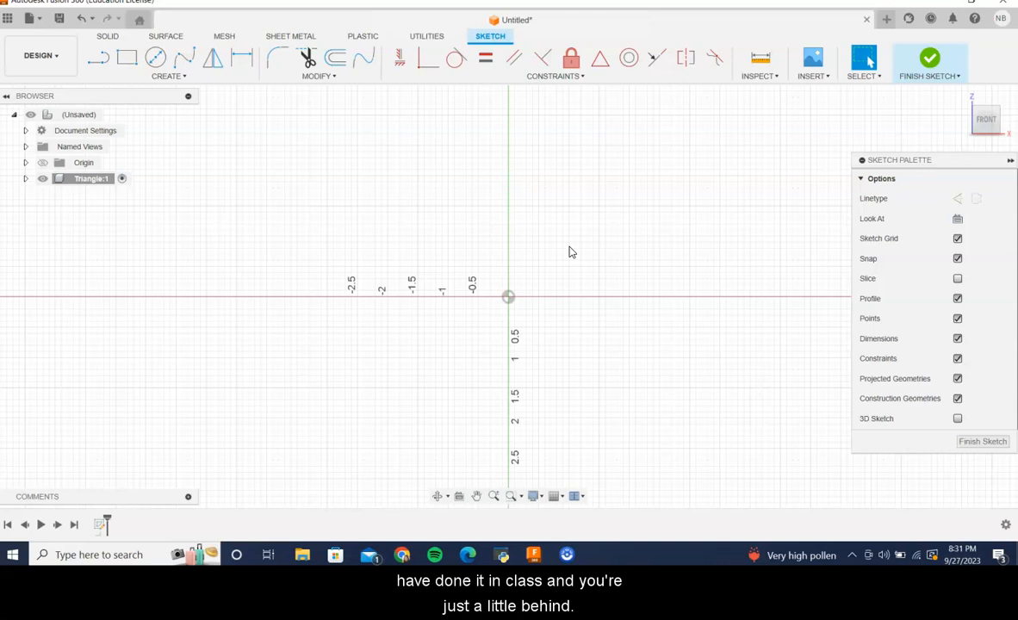
click(560, 235)
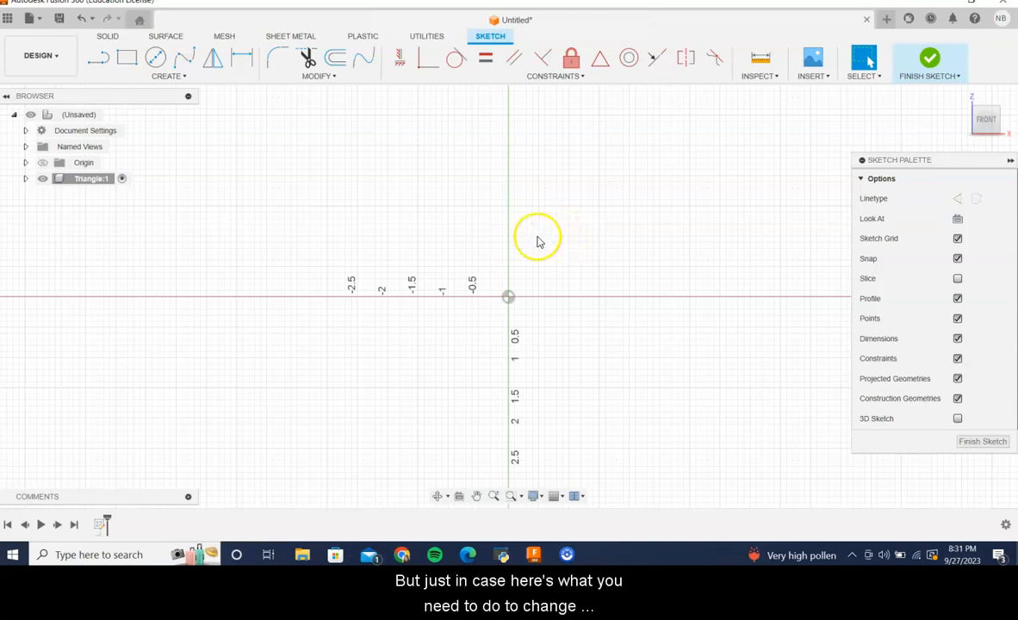
- Check the document's active units and select Inch as the unit type
click(26, 131)
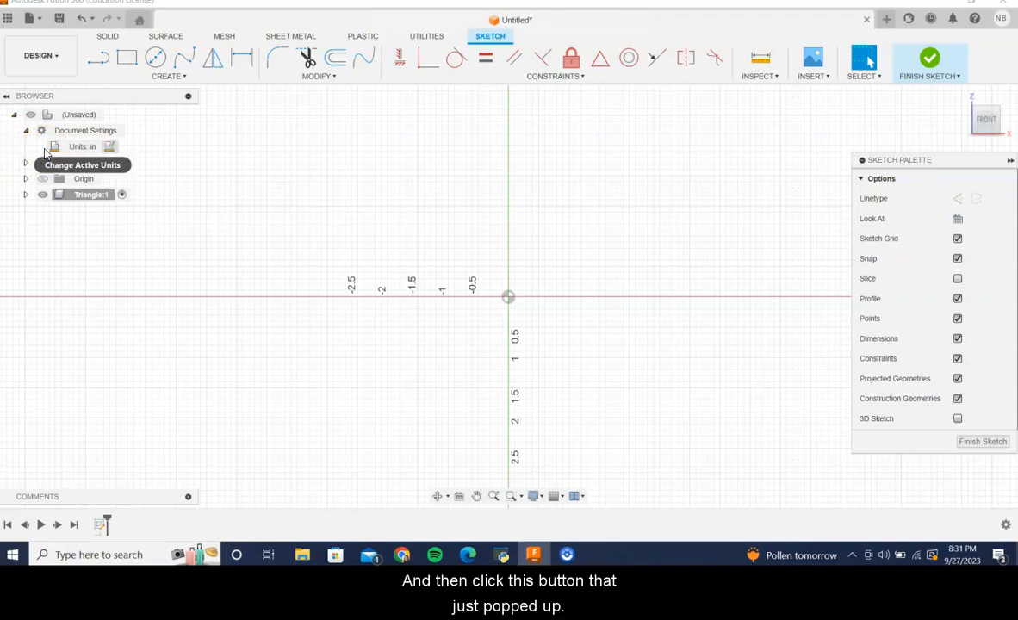
click(110, 148)
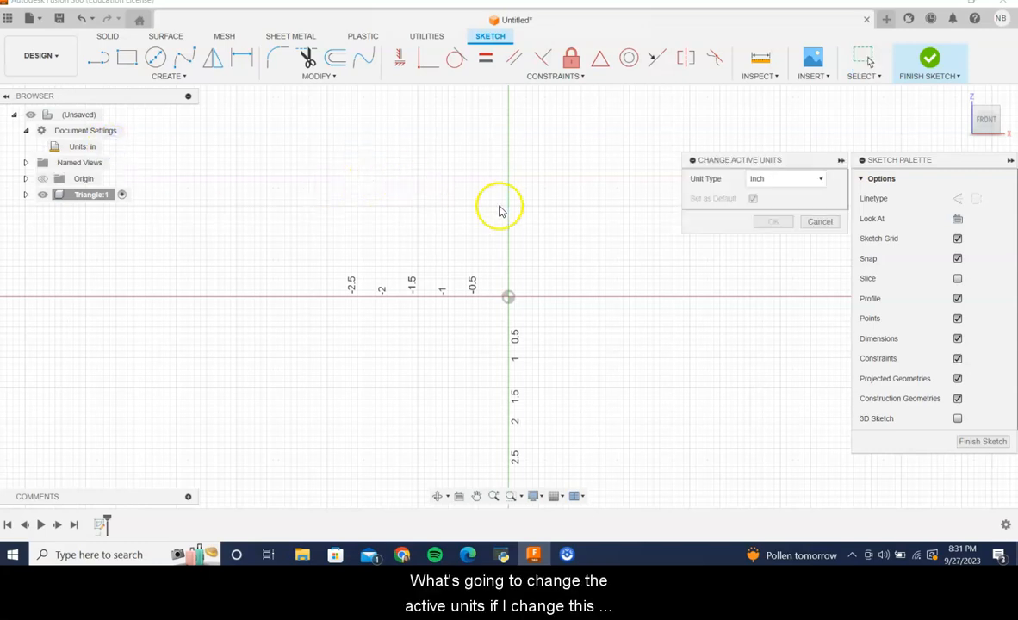
click(759, 180)
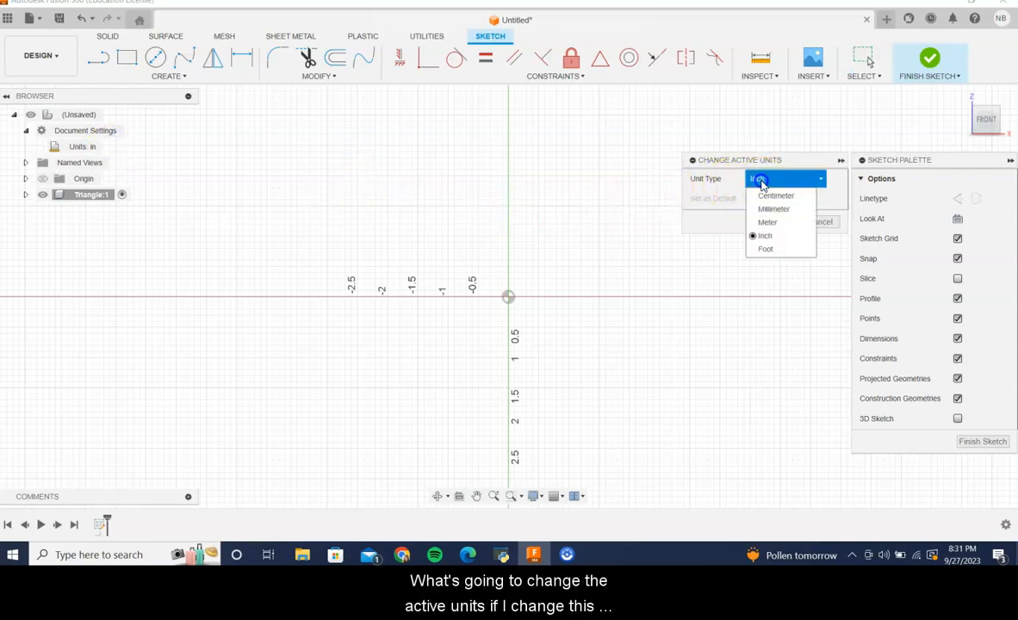
click(765, 236)
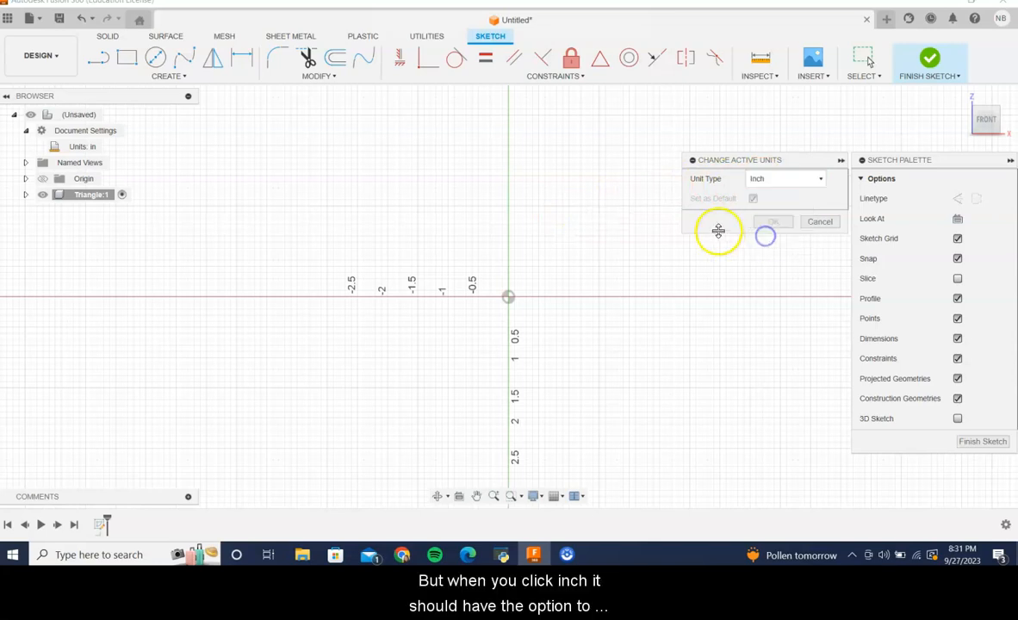
click(752, 198)
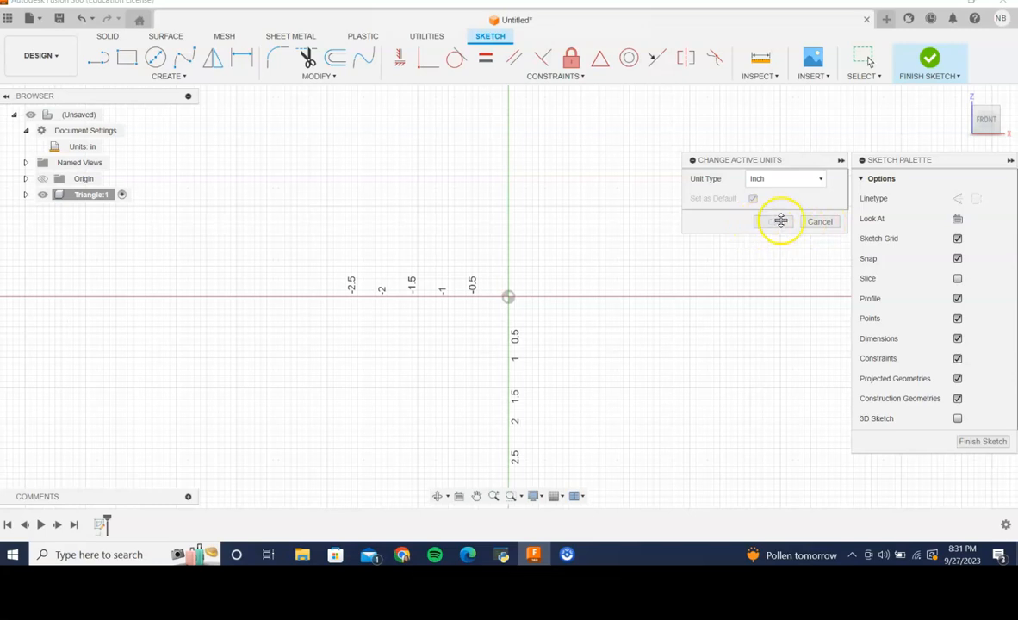
click(779, 222)
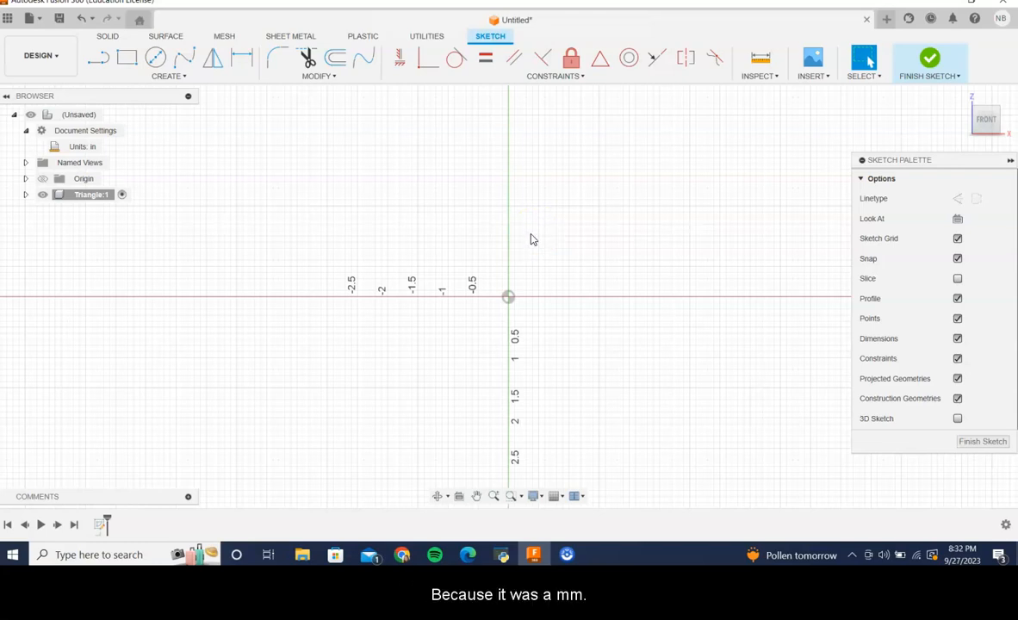
click(545, 213)
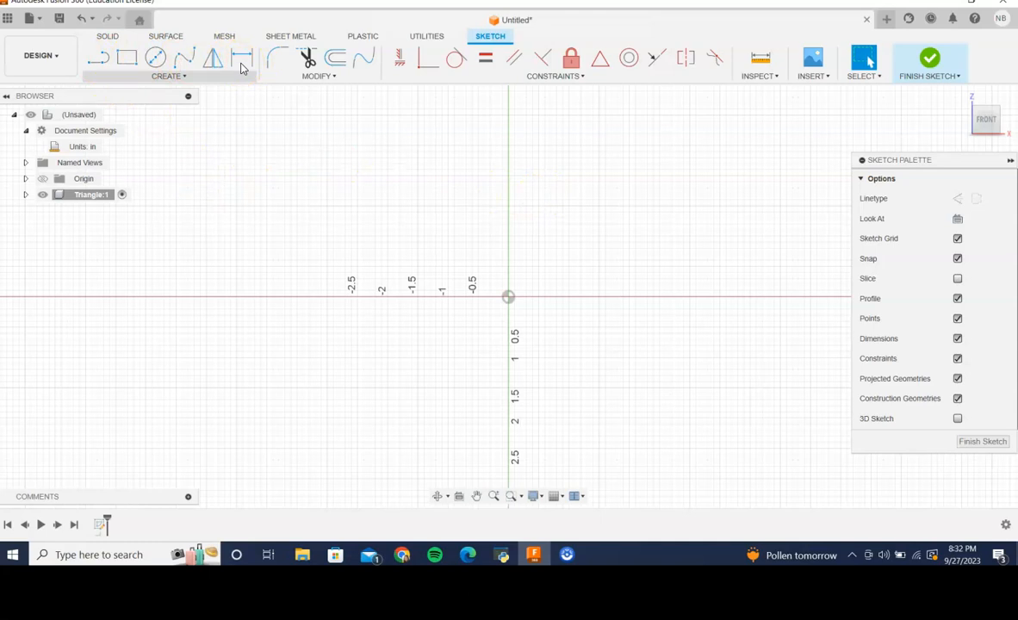
click(168, 77)
click(198, 78)
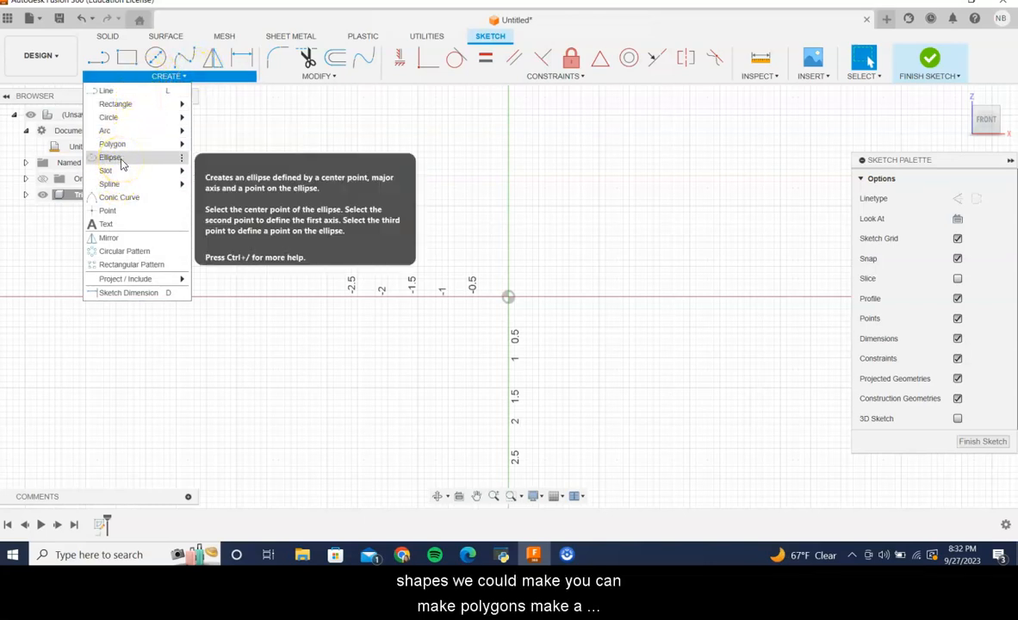
mouse_move(123, 185)
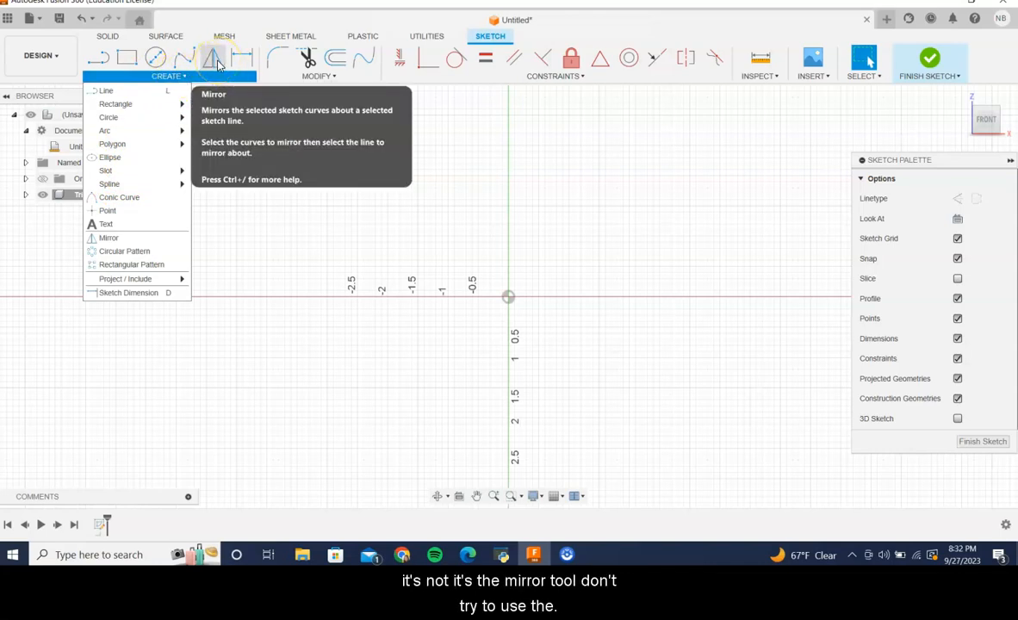
- Draw a vertical line 3 in long upward from the origin
click(99, 57)
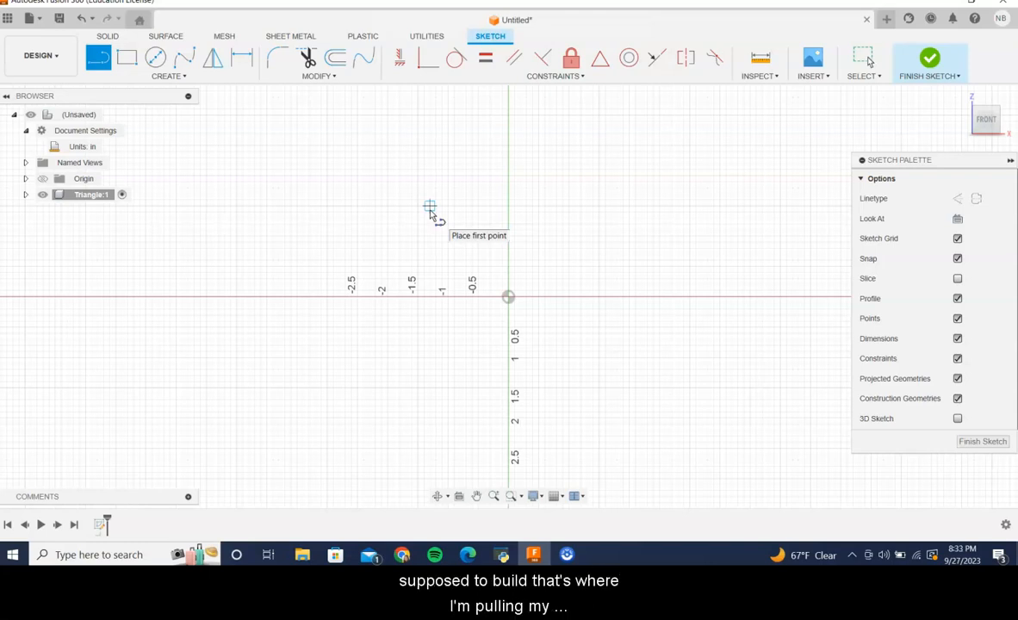
click(418, 209)
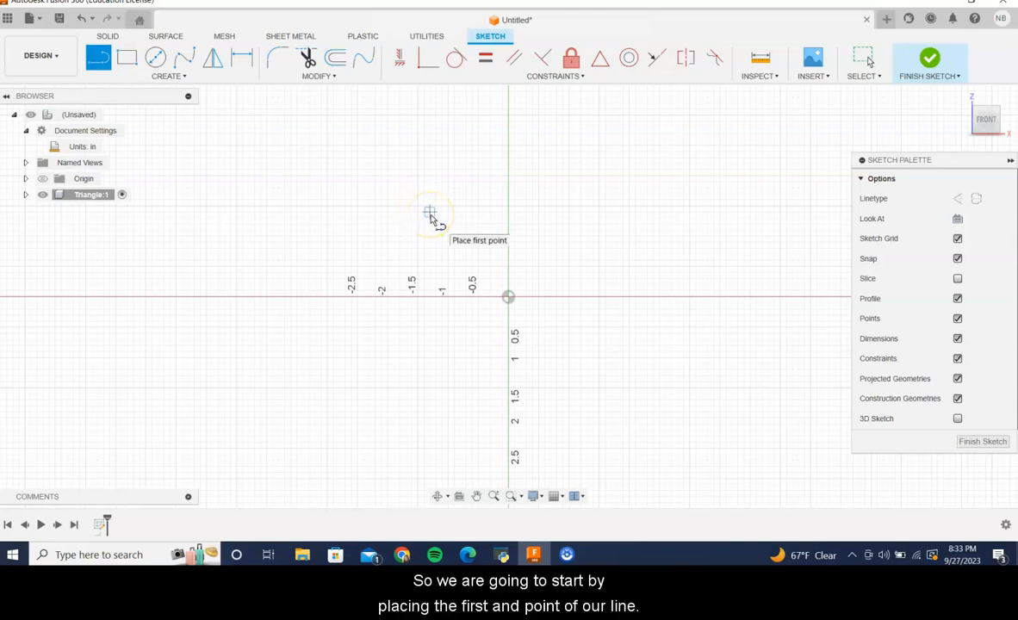
drag(432, 216, 509, 298)
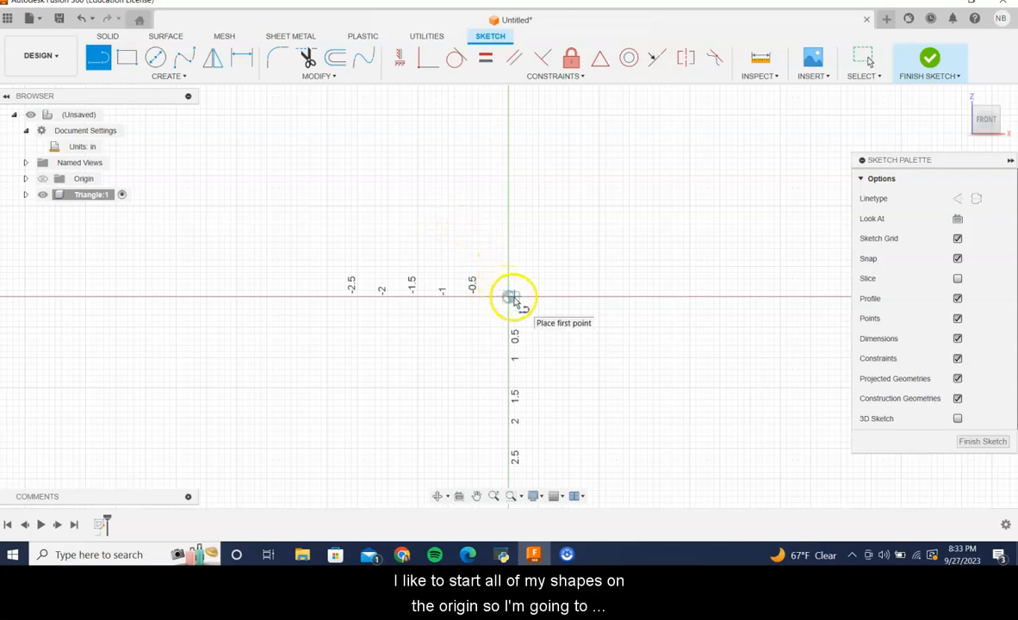
click(509, 298)
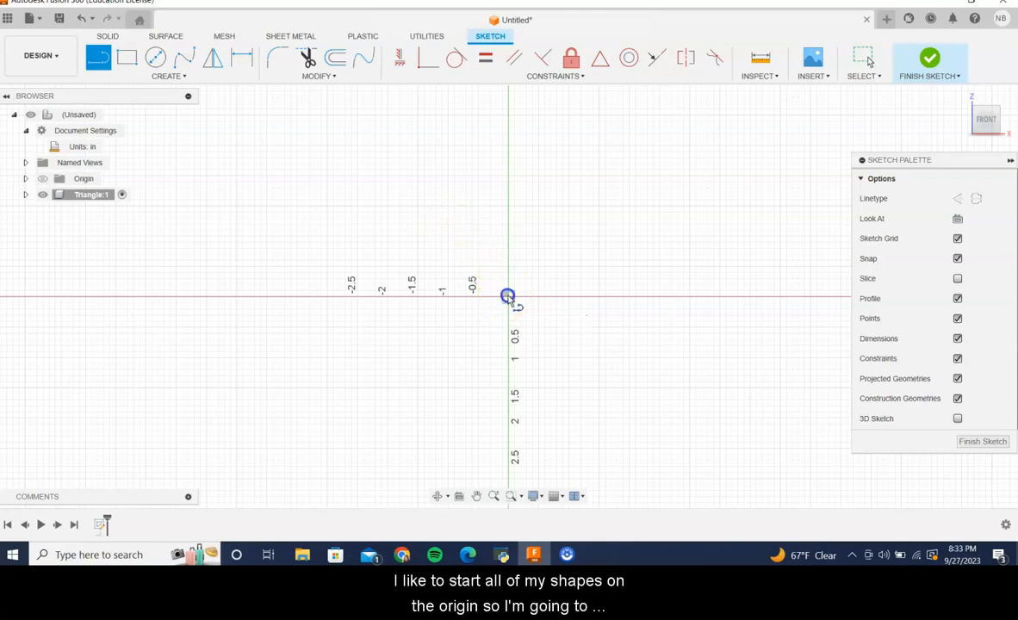
click(508, 243)
drag(511, 299, 508, 136)
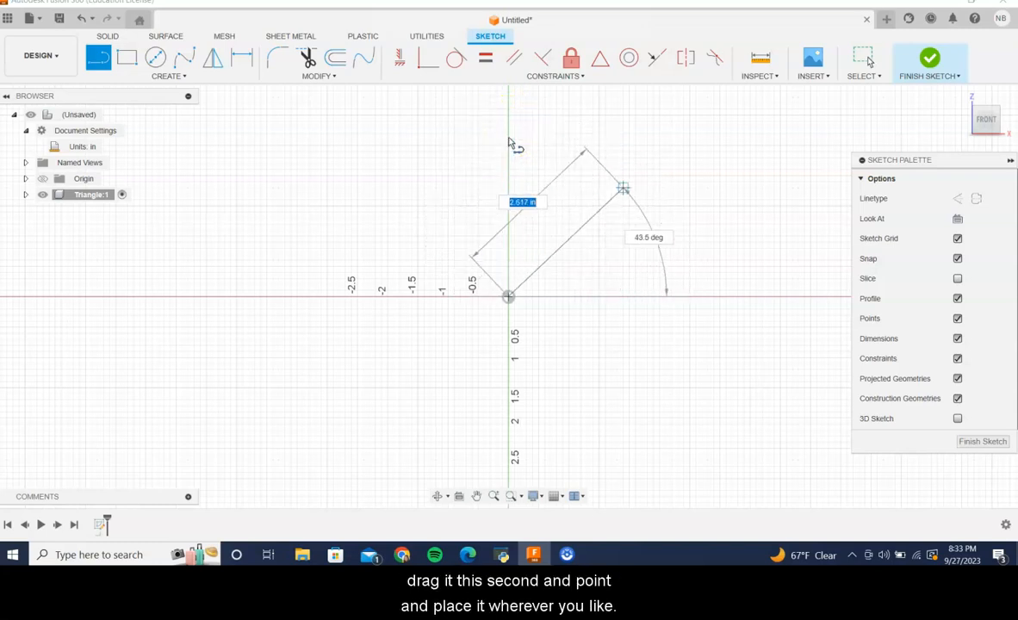
mouse_move(509, 142)
mouse_down()
mouse_move(500, 143)
mouse_move(618, 197)
mouse_move(618, 365)
mouse_move(438, 323)
mouse_move(510, 148)
mouse_up()
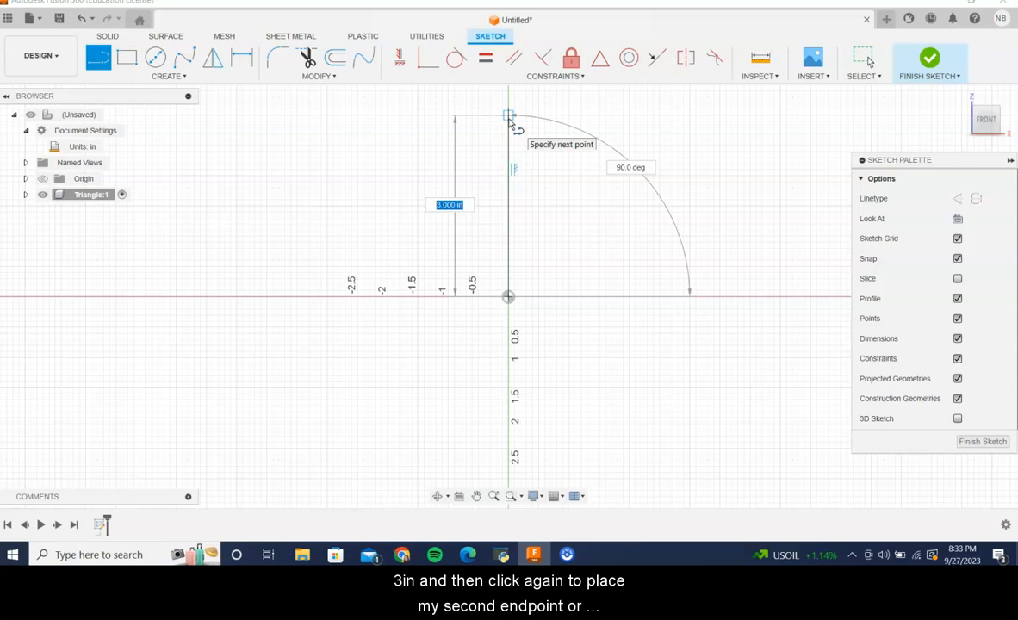
text(3)
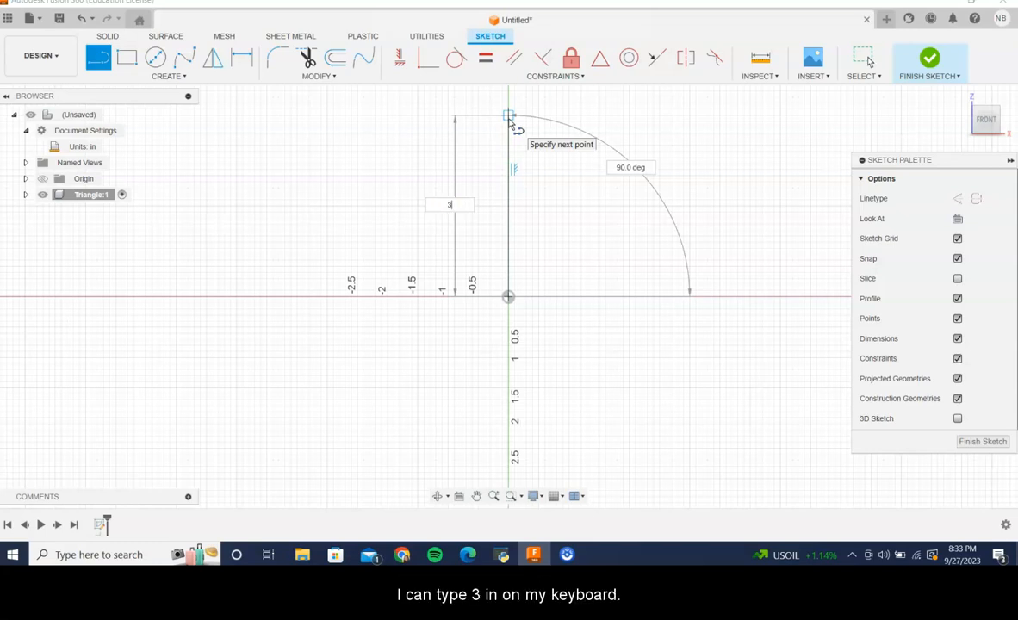
key(Tab)
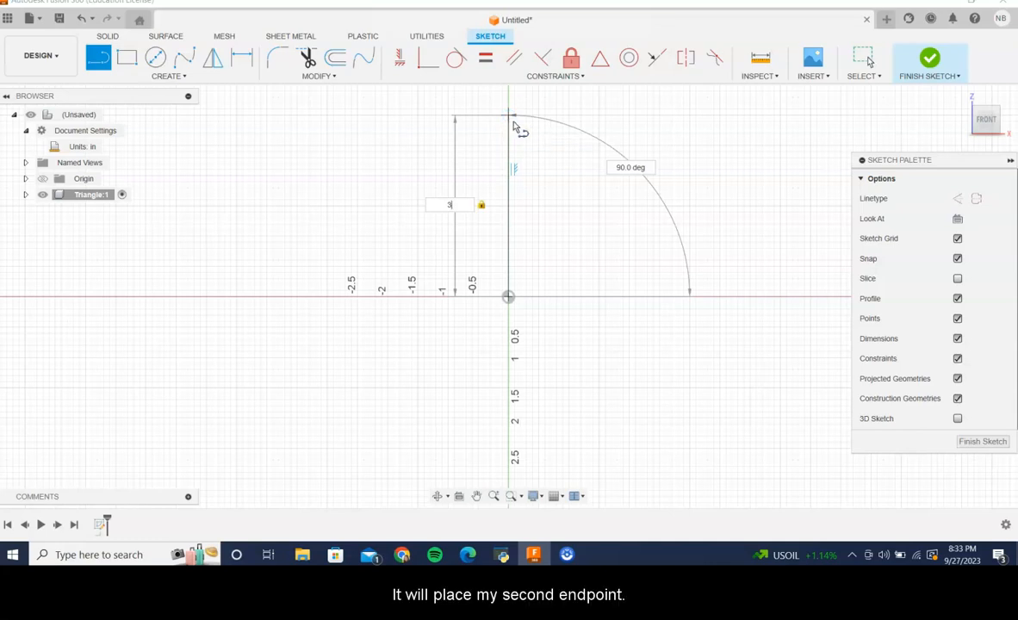
click(525, 135)
key(Escape)
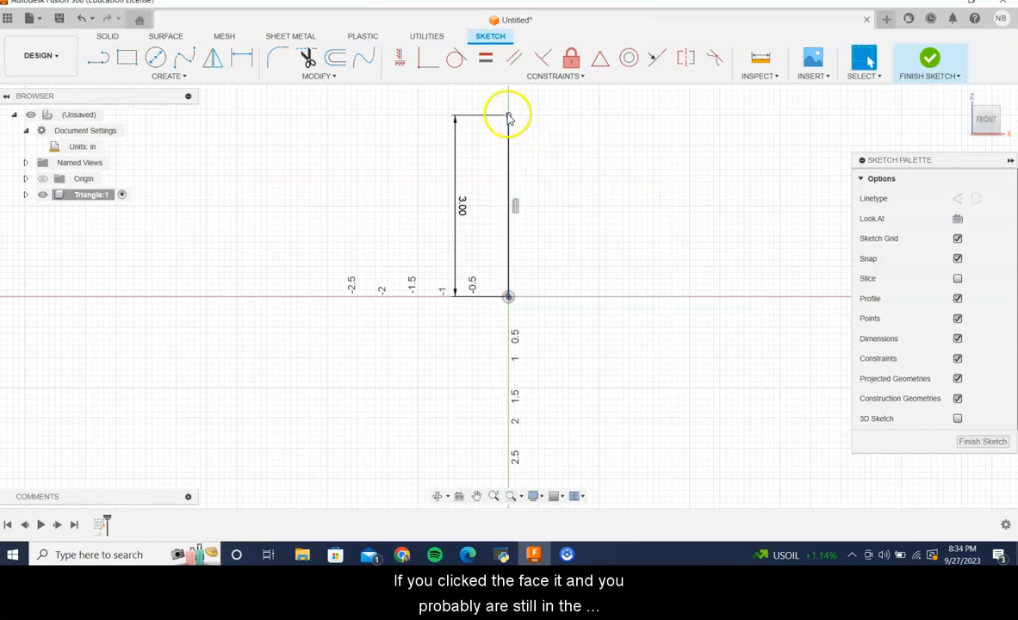
click(508, 131)
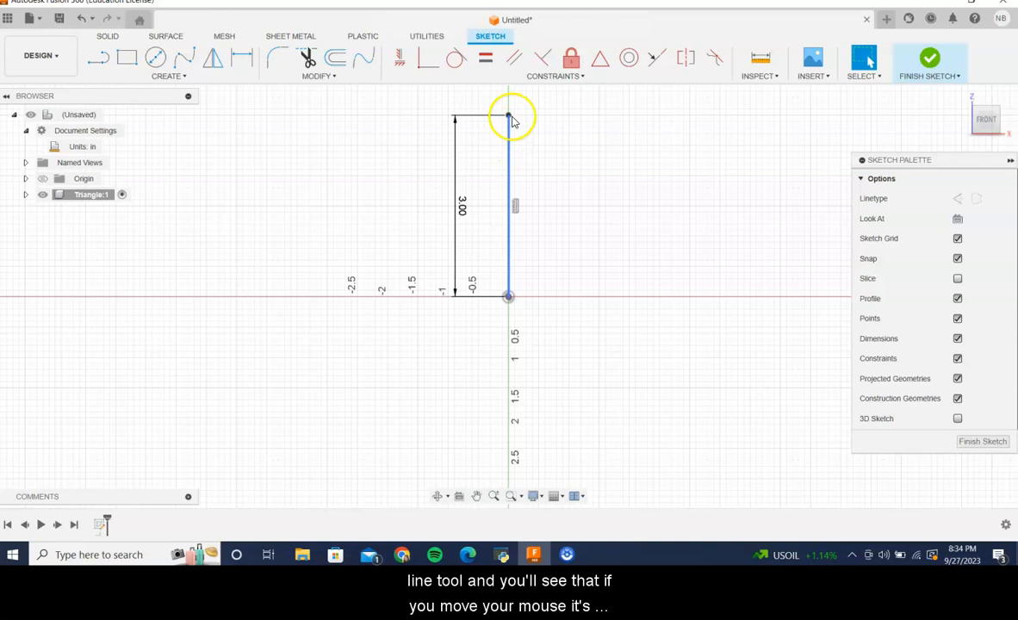
key(Escape)
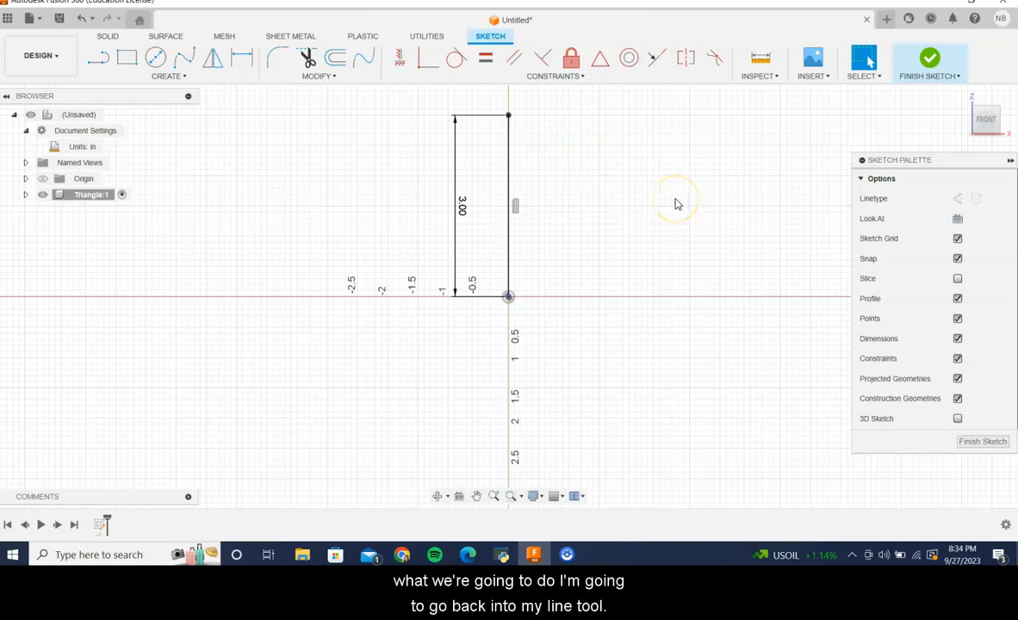
- Complete the right triangle with a horizontal base about 3 in long from the origin and a closing diagonal, and finish the sketch
click(98, 58)
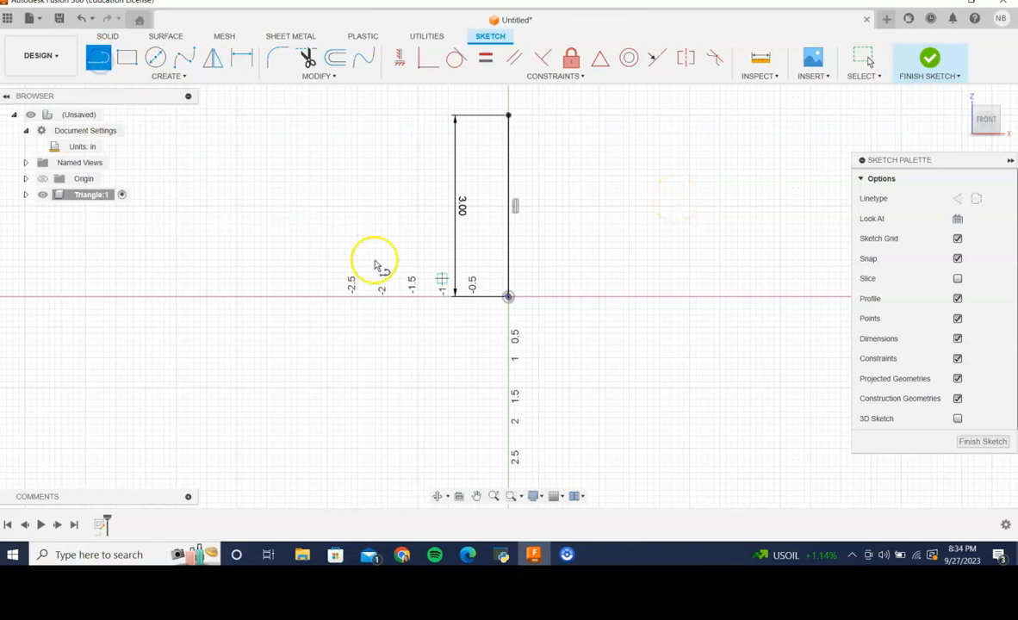
click(508, 296)
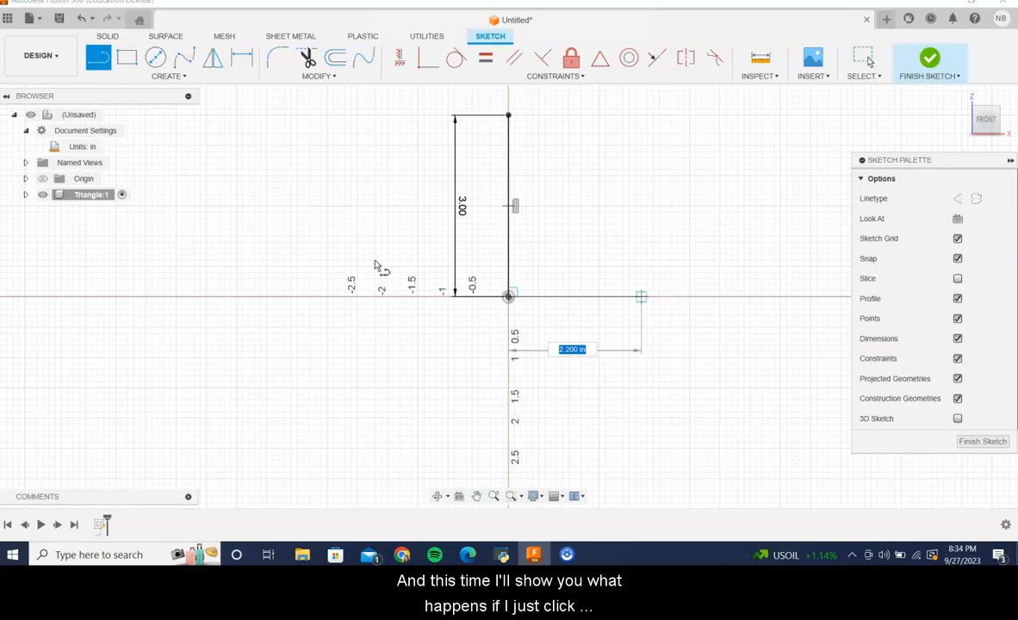
click(689, 296)
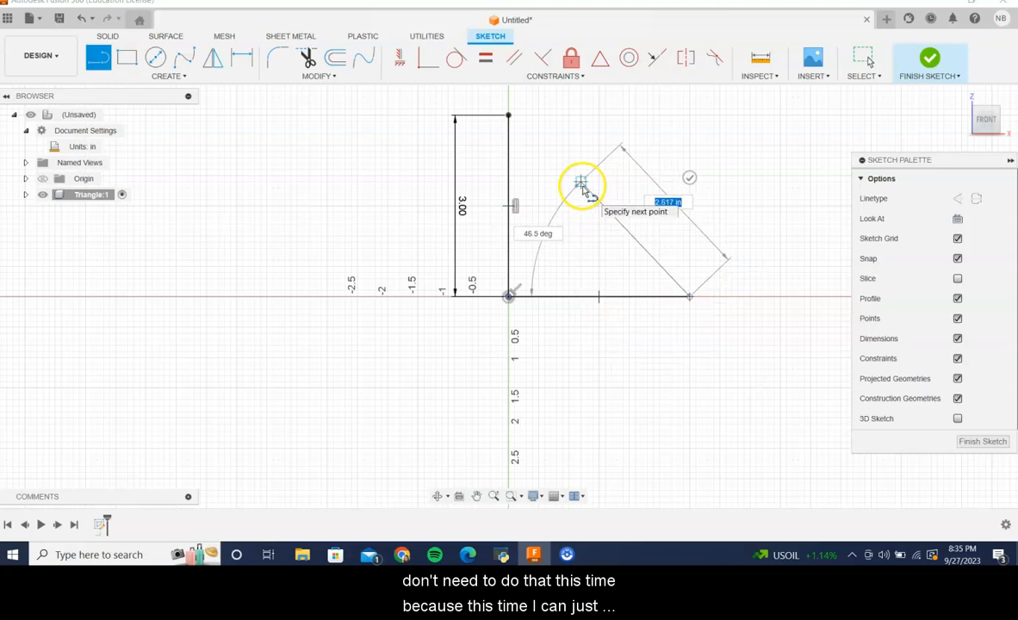
click(508, 116)
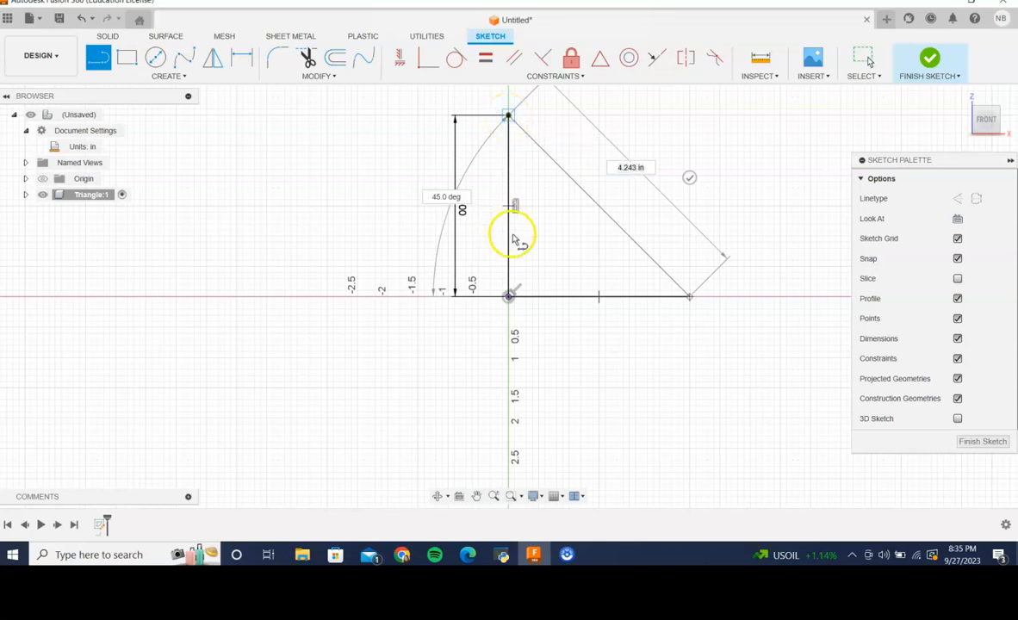
click(440, 153)
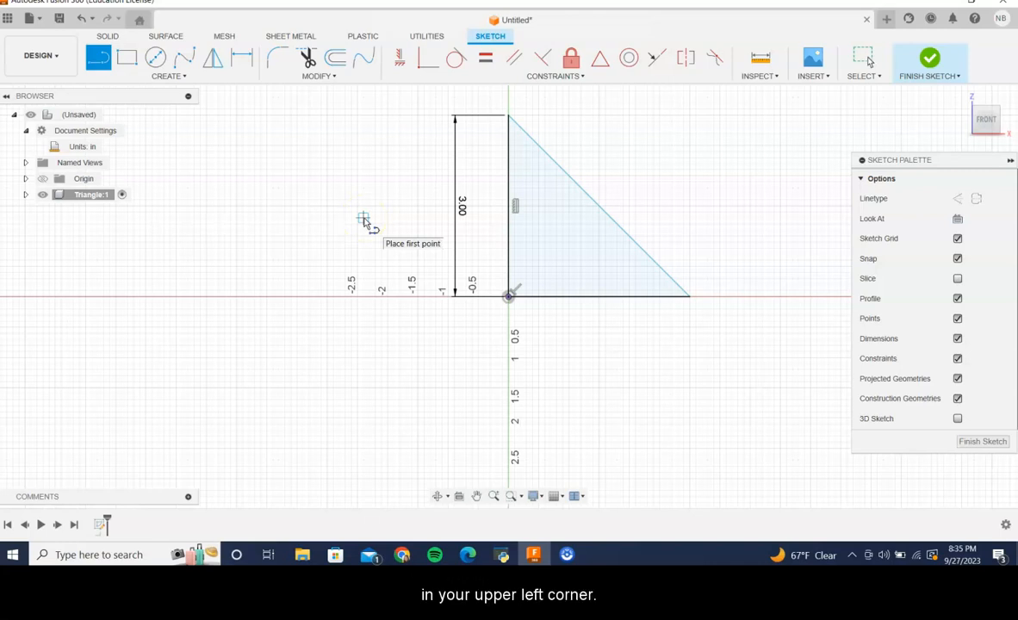
key(Escape)
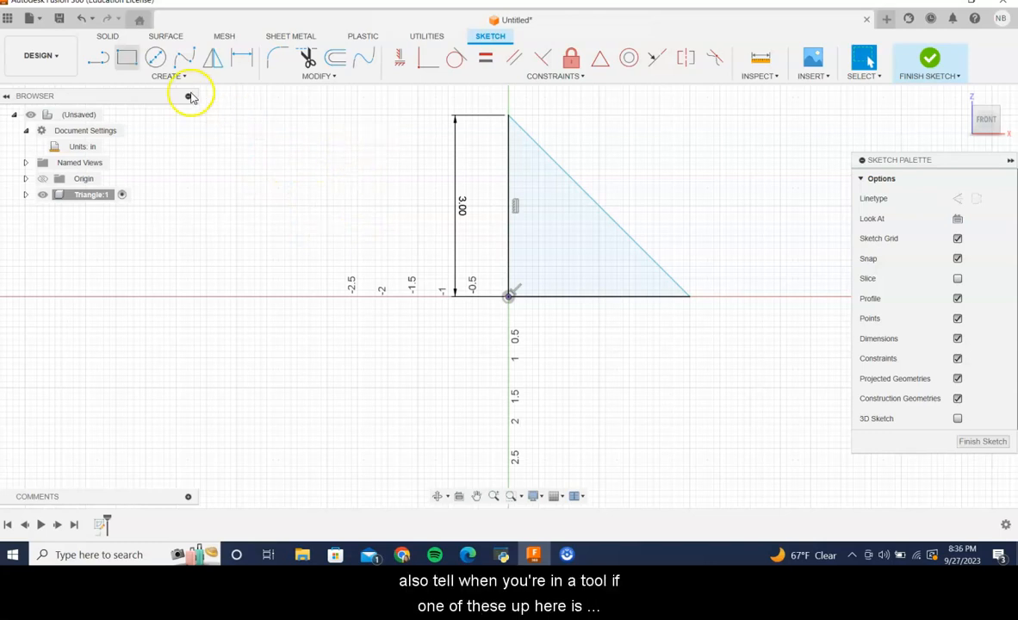
click(99, 60)
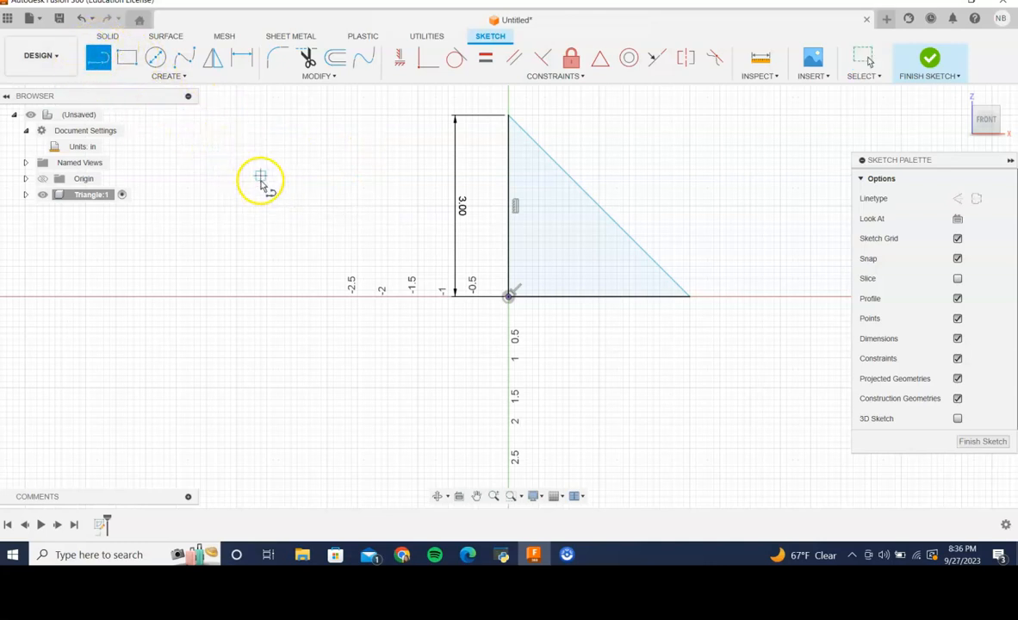
key(Escape)
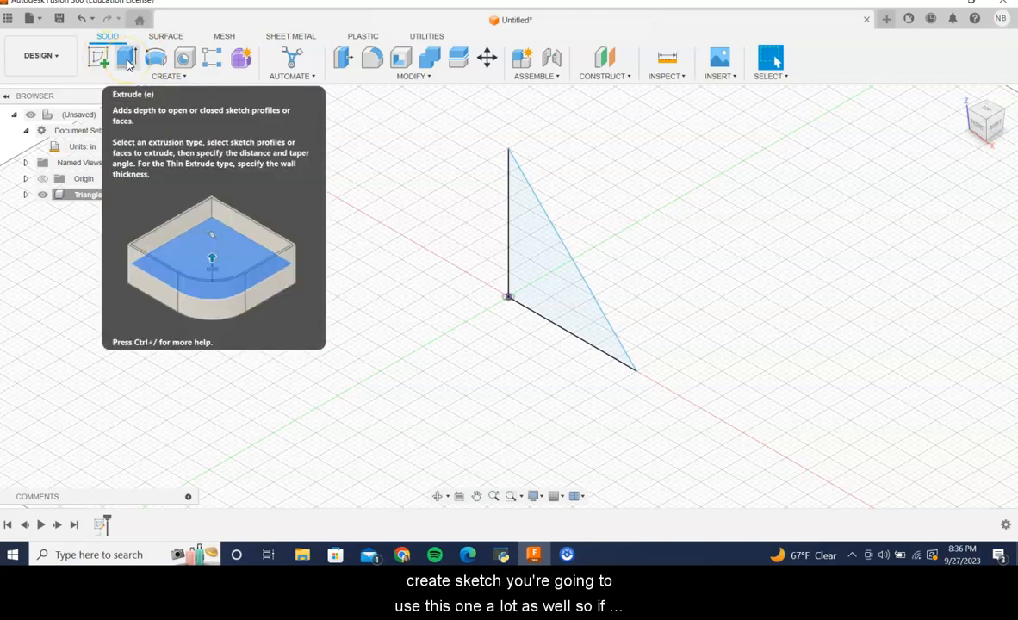
- Start an Extrude on the right-triangle profile and pull it out to a distance of about 3.1 in
click(127, 61)
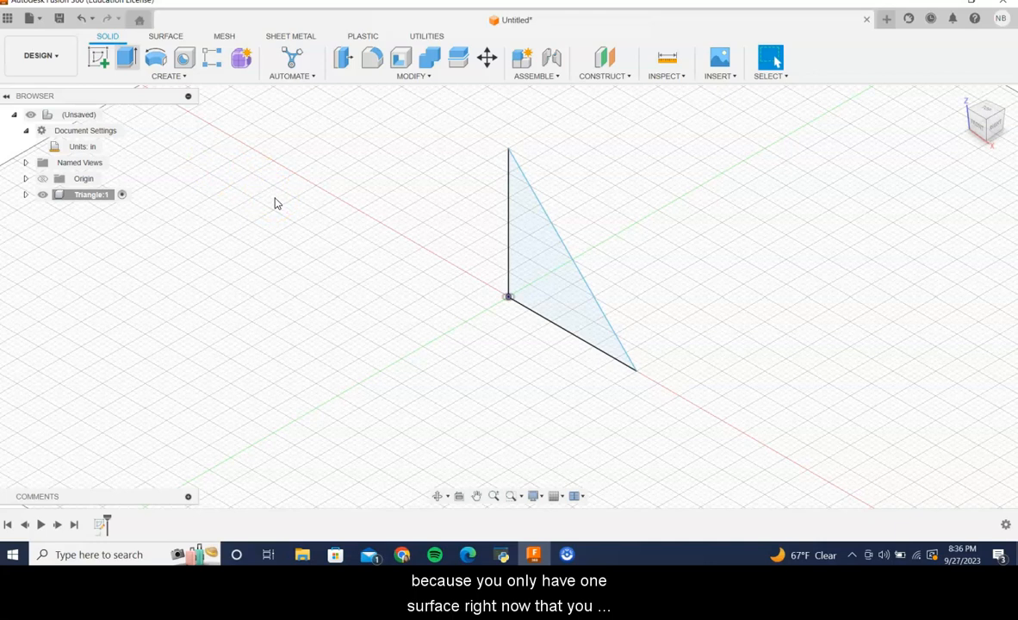
click(302, 206)
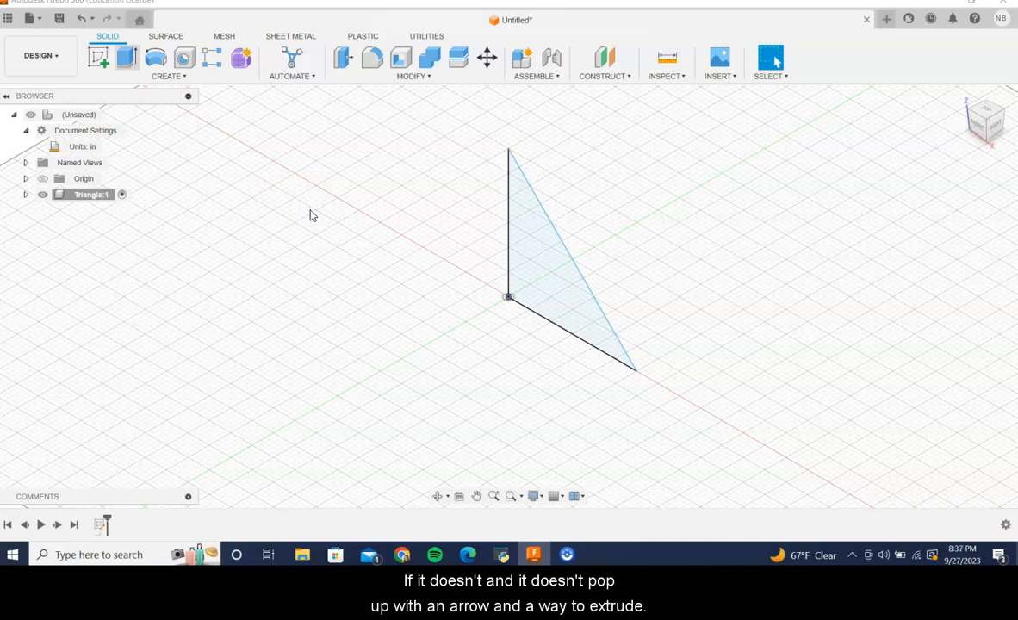
click(315, 215)
key(e)
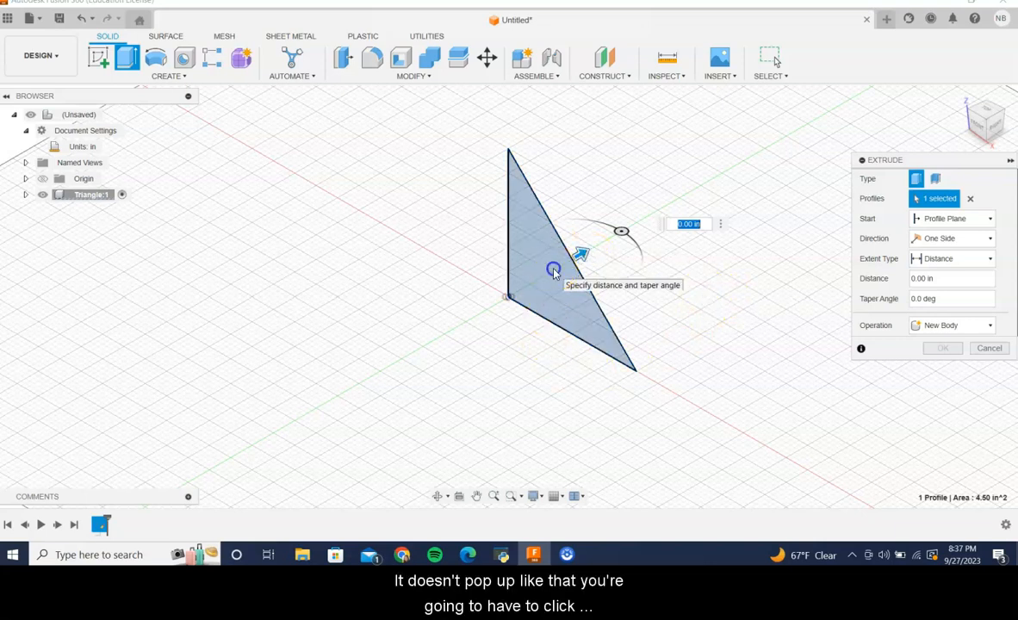
click(588, 341)
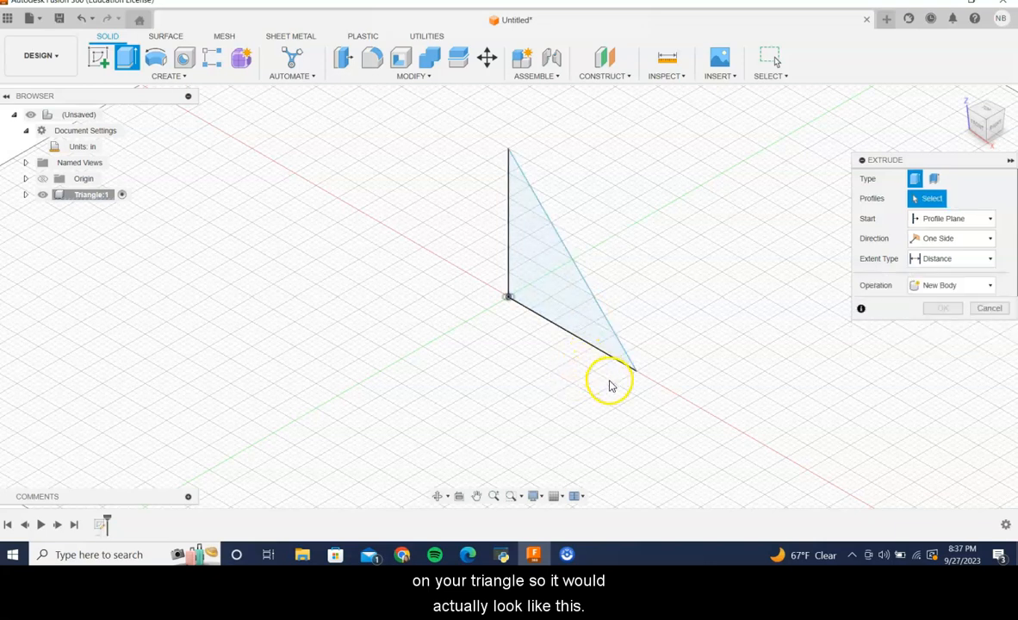
click(533, 269)
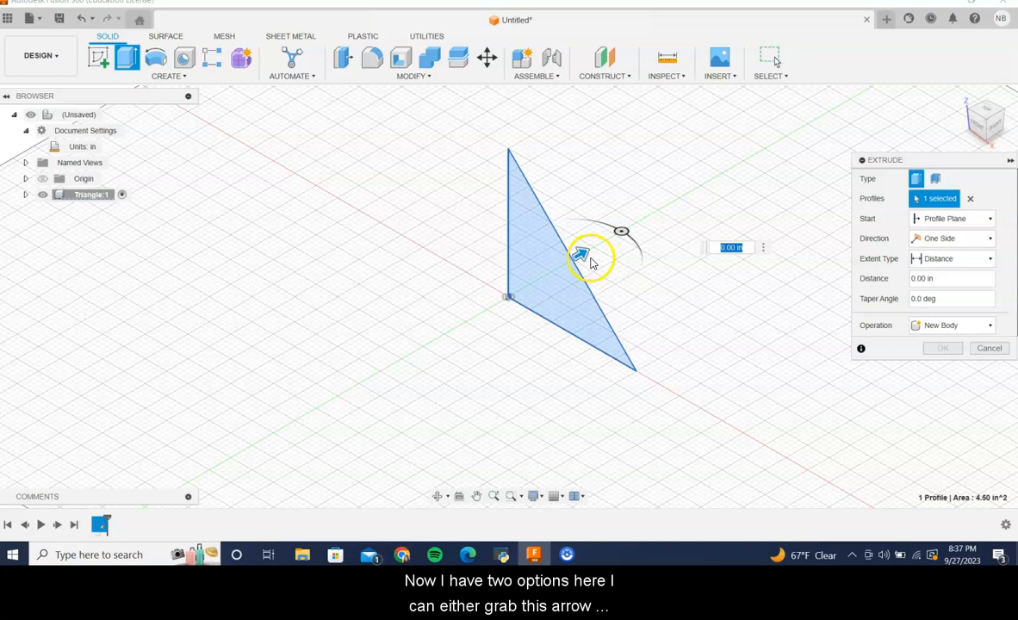
drag(583, 253, 583, 253)
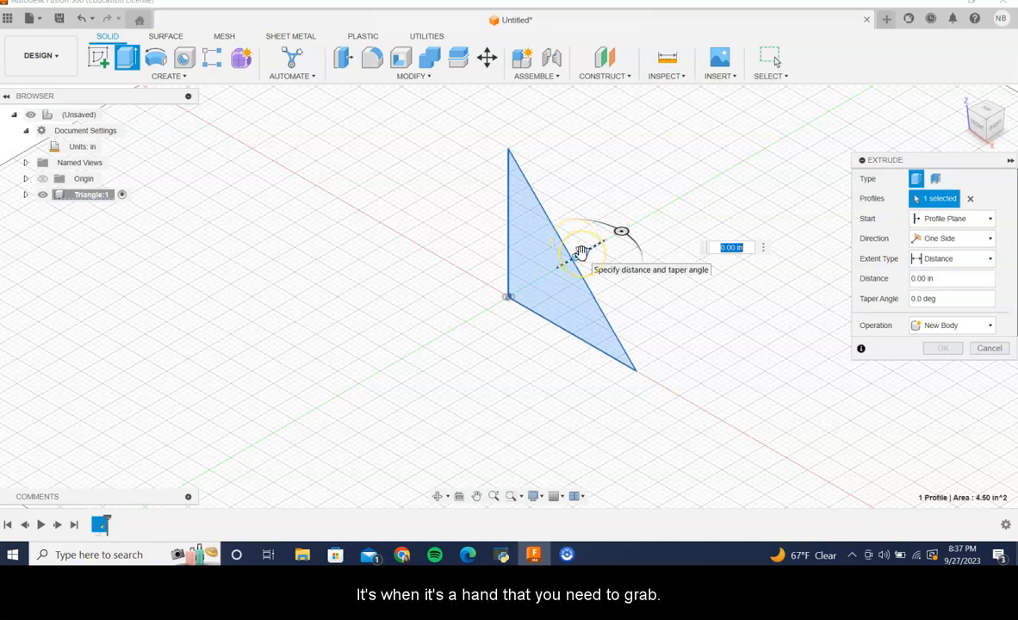
drag(581, 250, 729, 149)
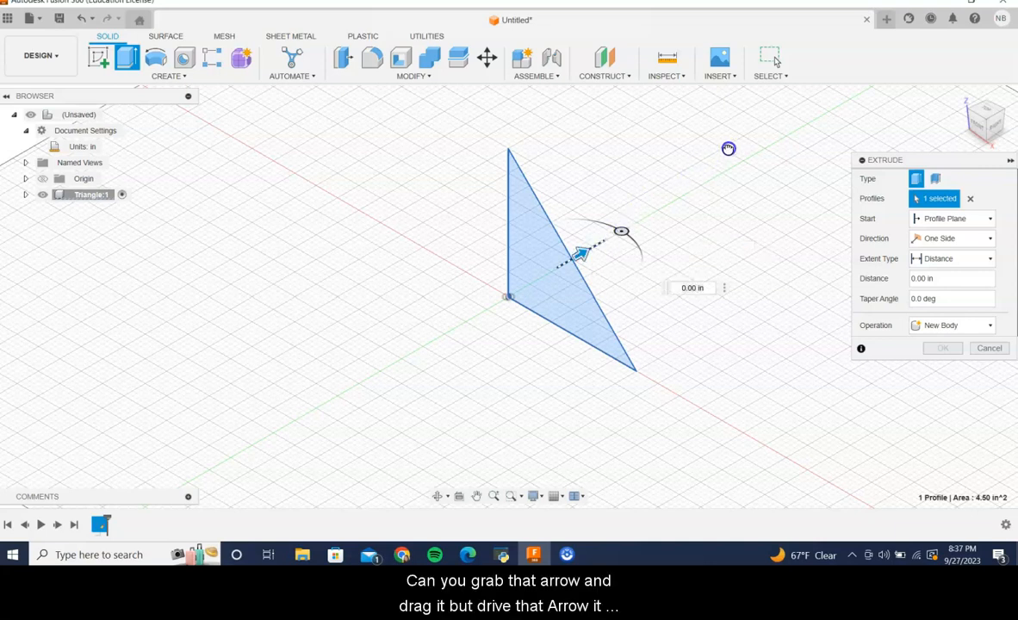
drag(582, 252, 722, 198)
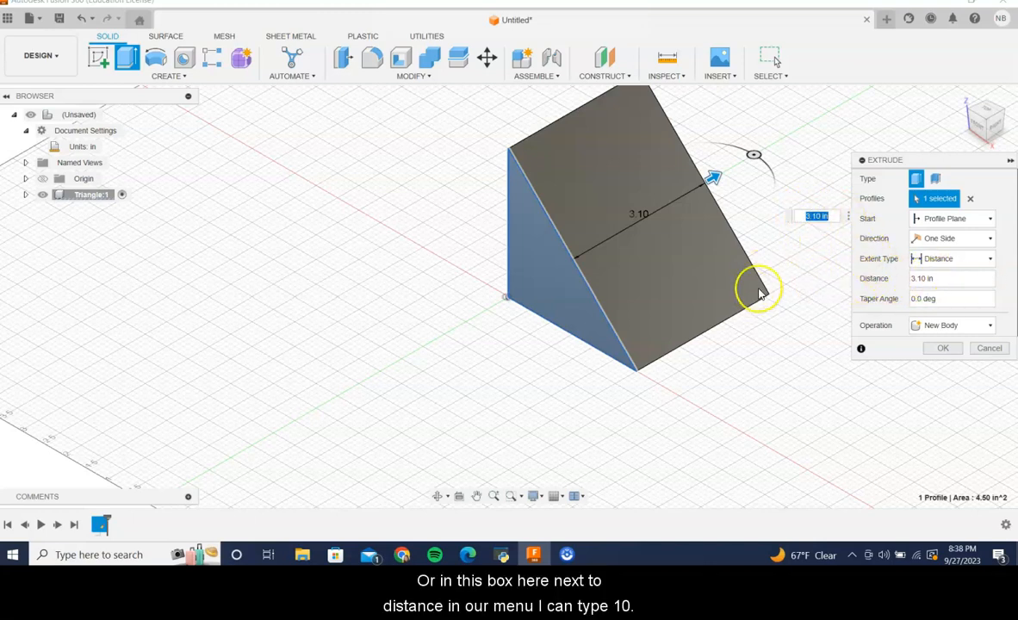
- Set the triangle's extrusion distance to 10 in and complete the prism as a new body
key(Return)
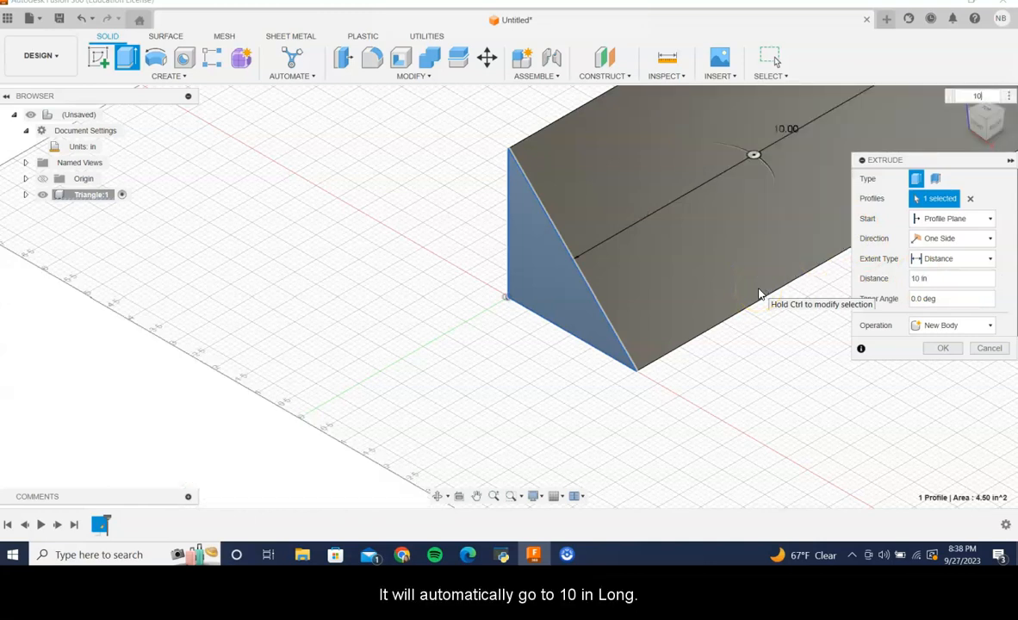
click(840, 322)
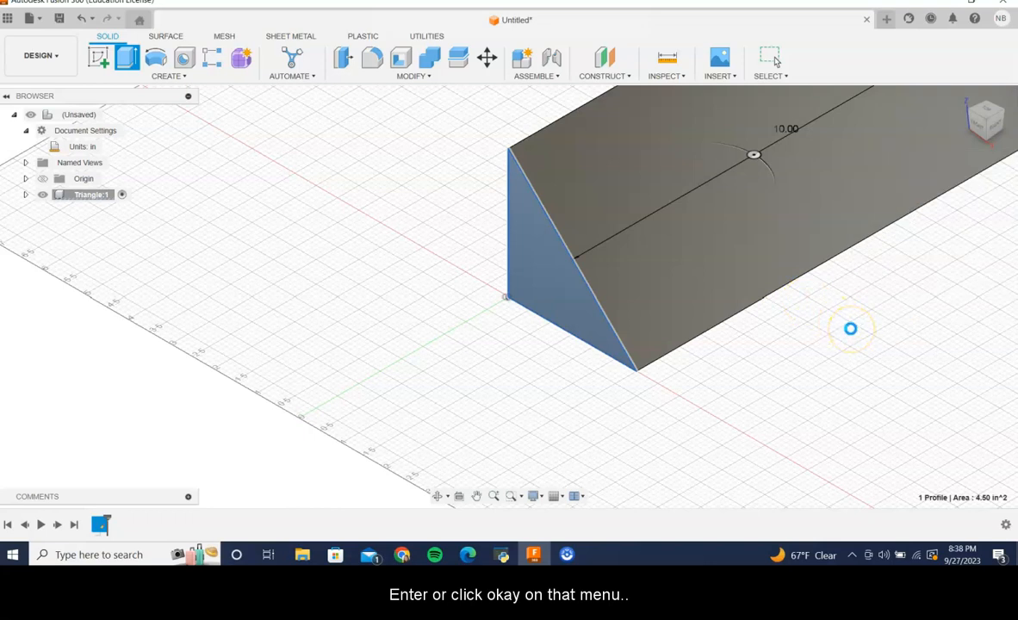
click(691, 204)
shift+middle_drag(693, 204, 588, 268)
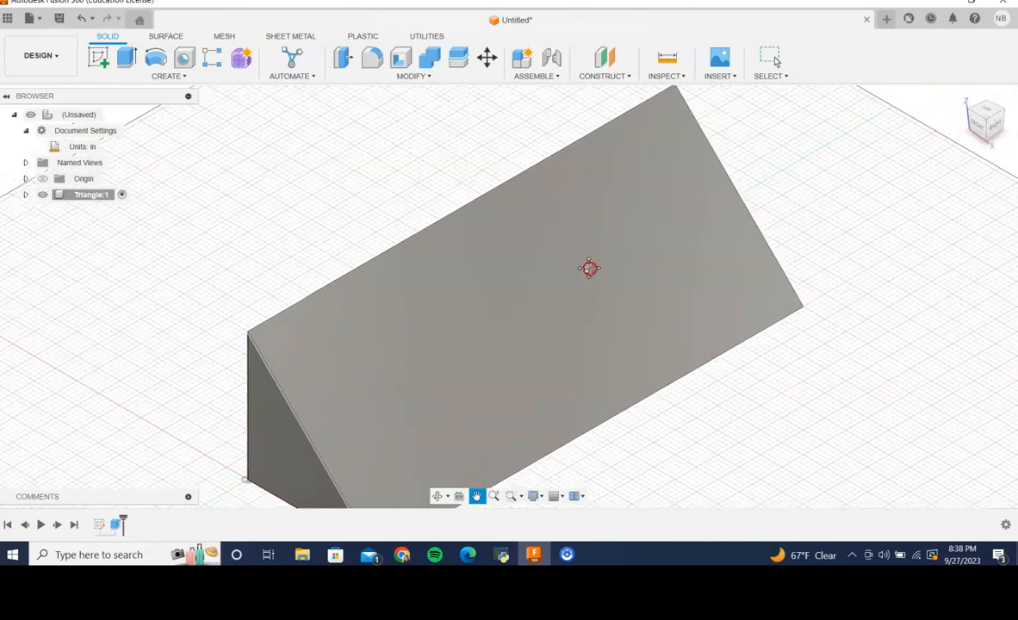
key(Escape)
scroll(648, 261, down, 2)
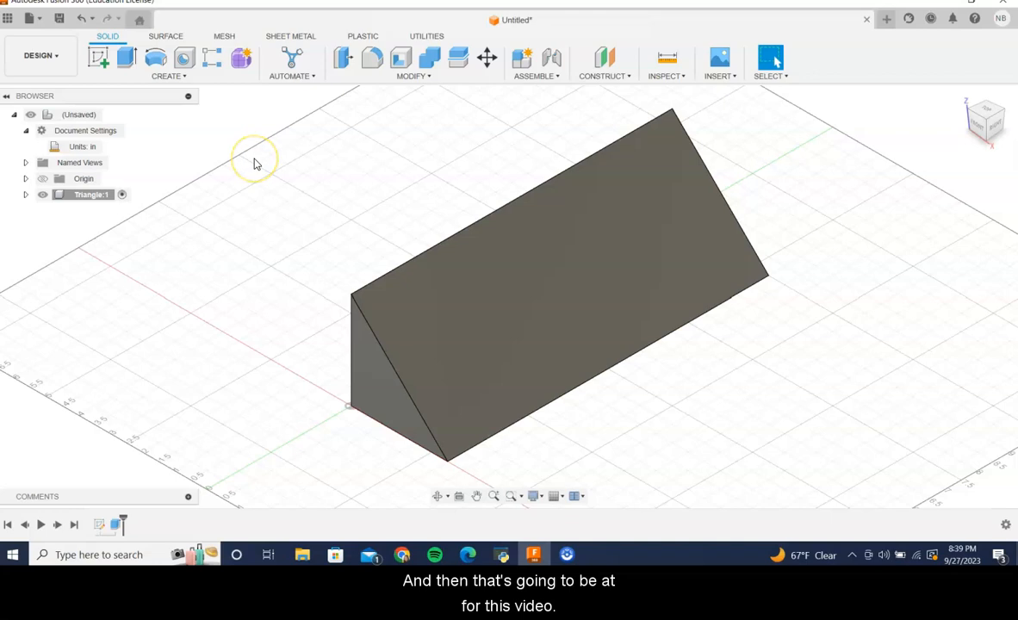
- Begin saving the unsaved design and enter Triangular Prism as its name
key(ctrl+s)
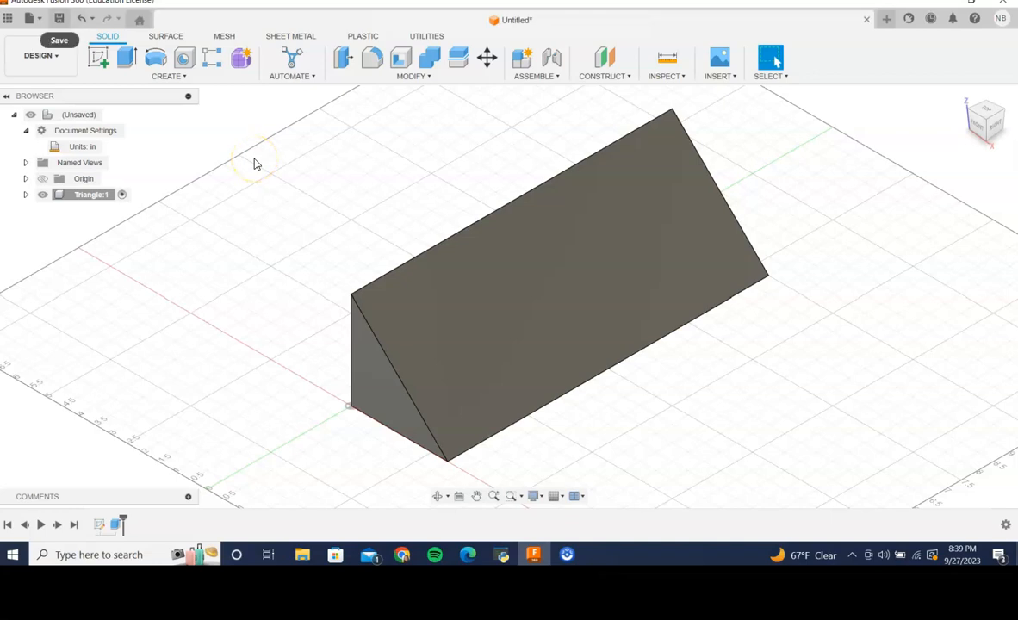
click(30, 18)
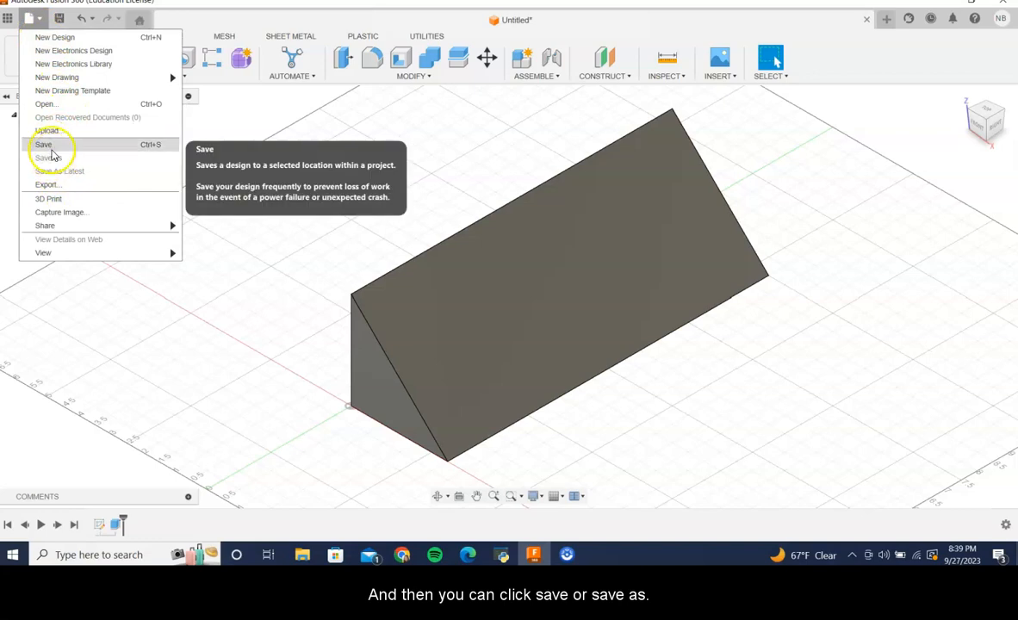
click(56, 17)
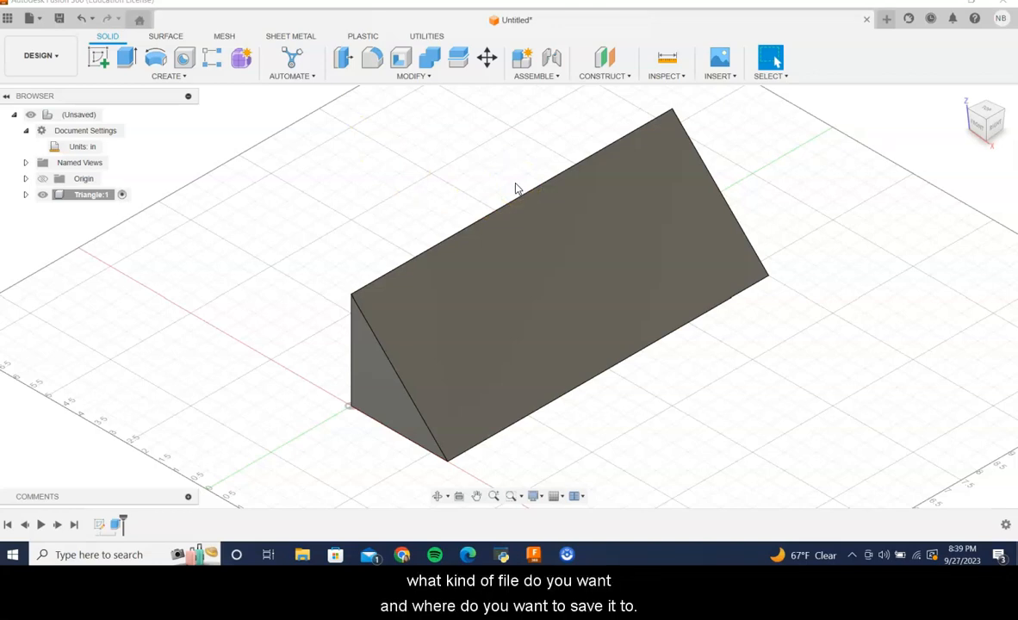
key(ctrl+s)
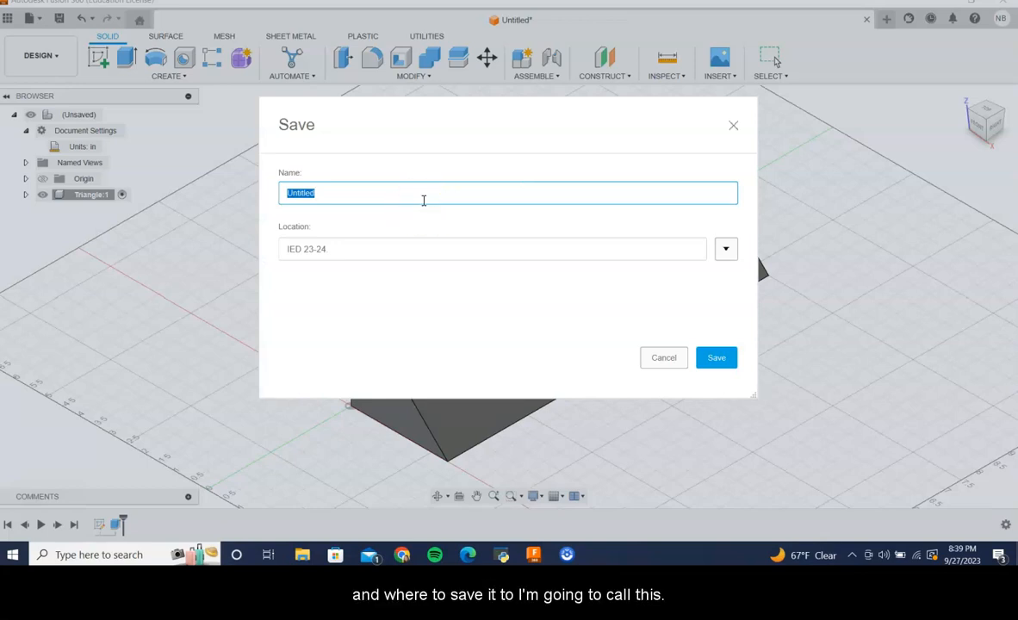
text(angular Prism)
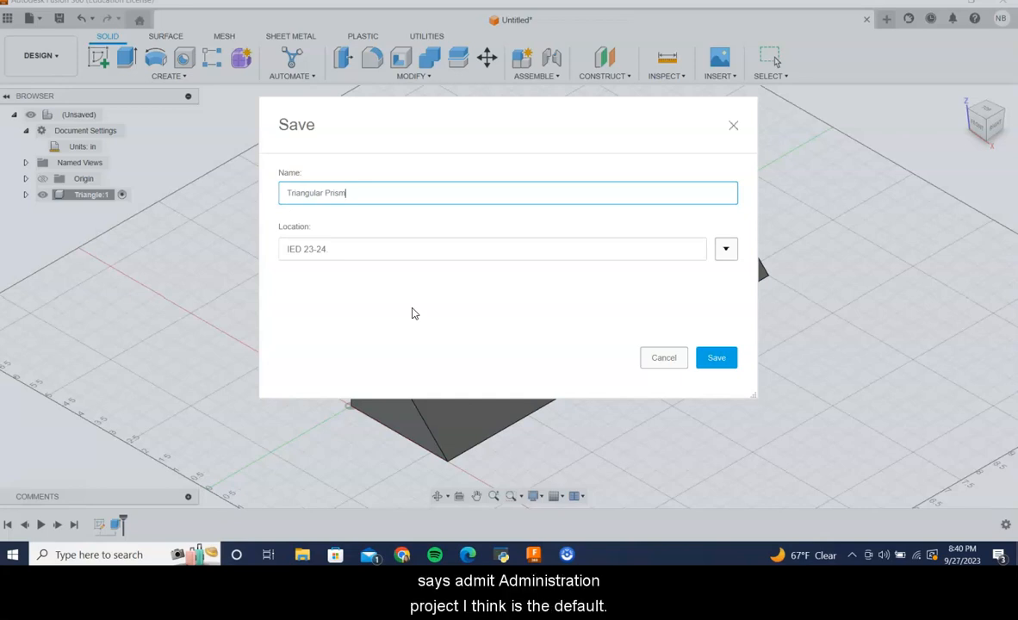
- Choose the Basic Shapes folder in the IED 23-24 project as the save location
click(725, 250)
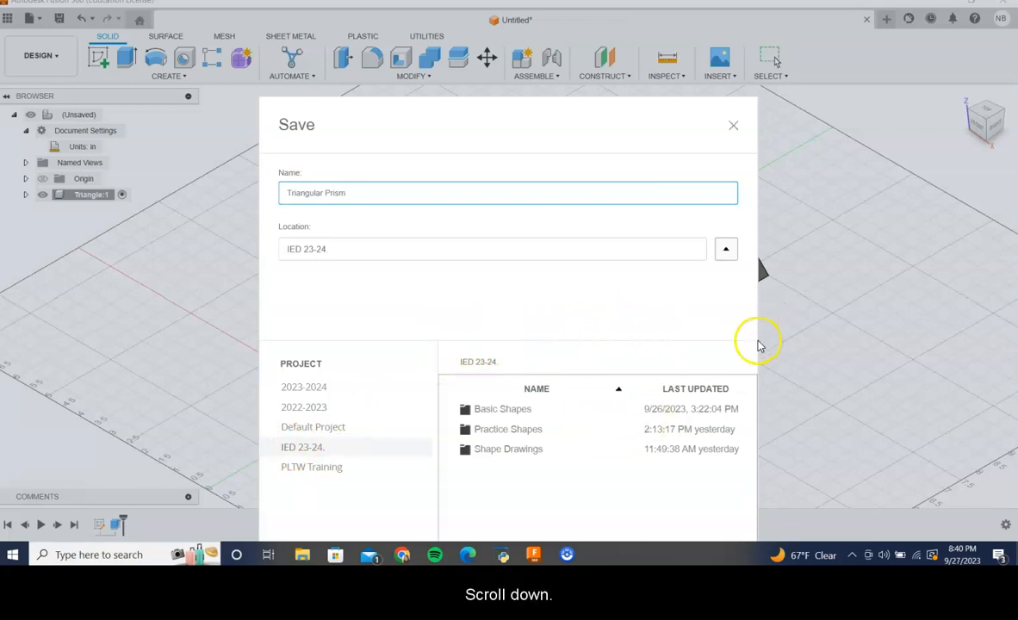
drag(495, 125, 504, 27)
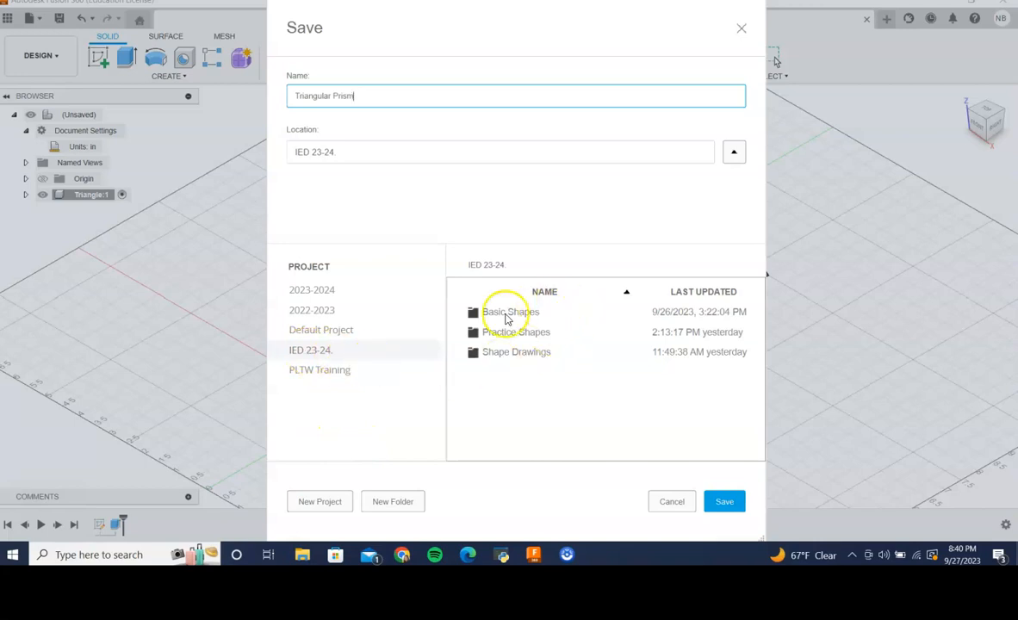
click(399, 502)
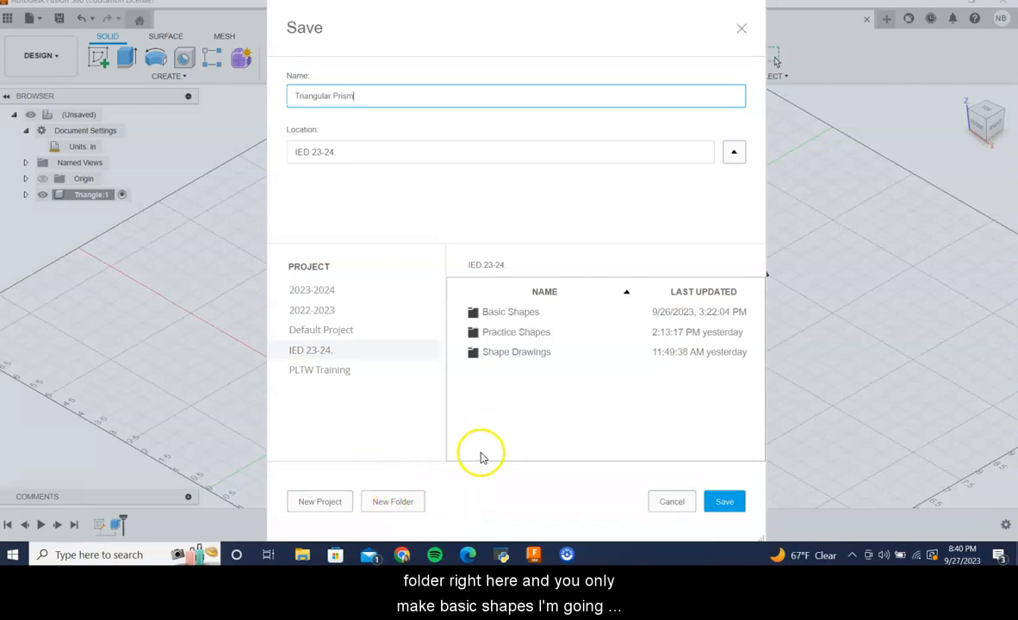
double_click(512, 313)
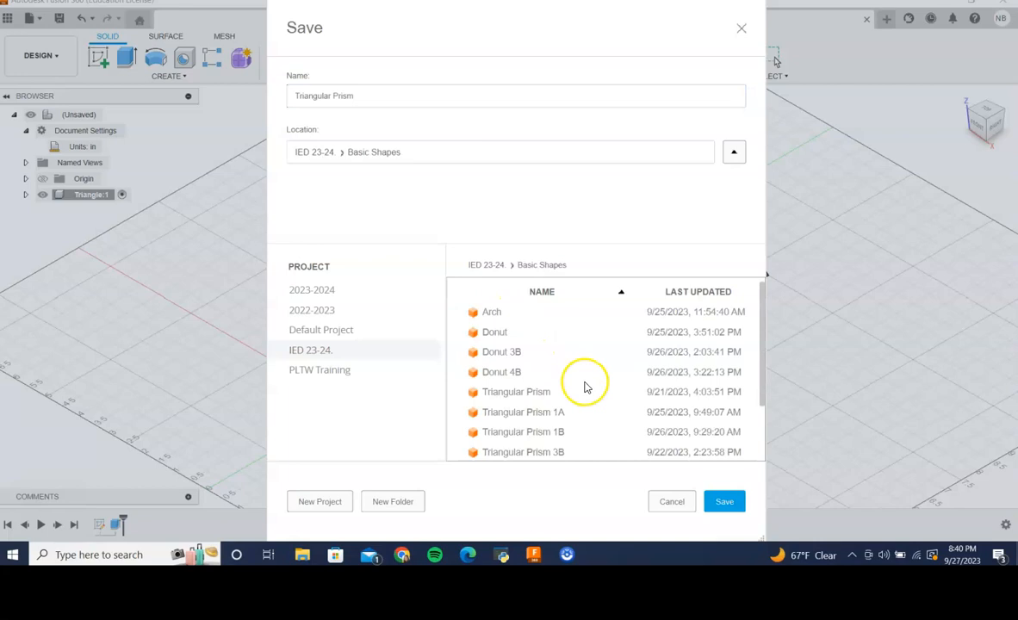
scroll(570, 370, down, 1)
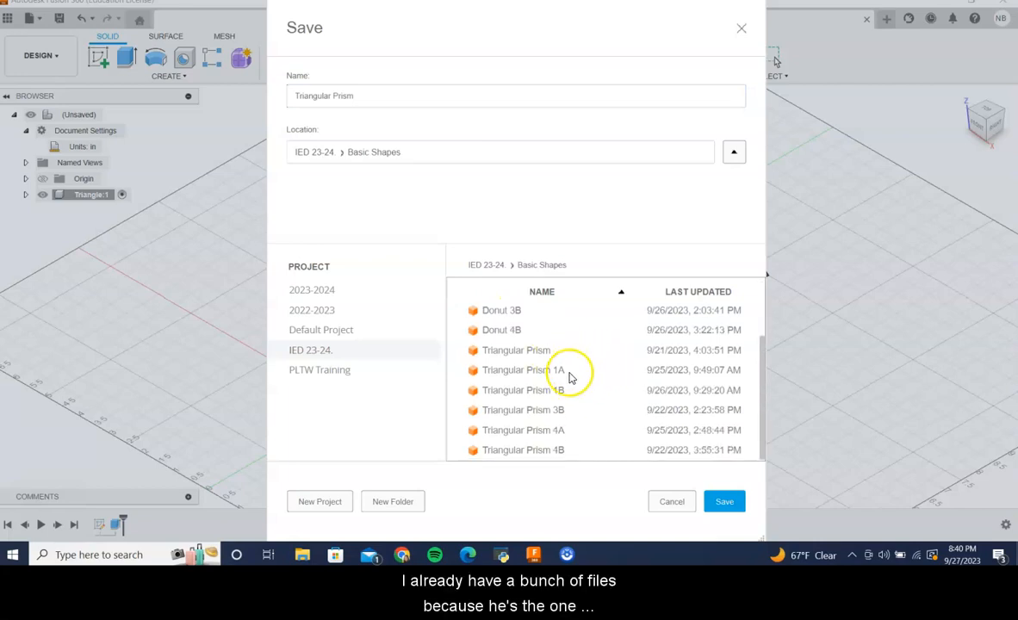
scroll(568, 374, up, 1)
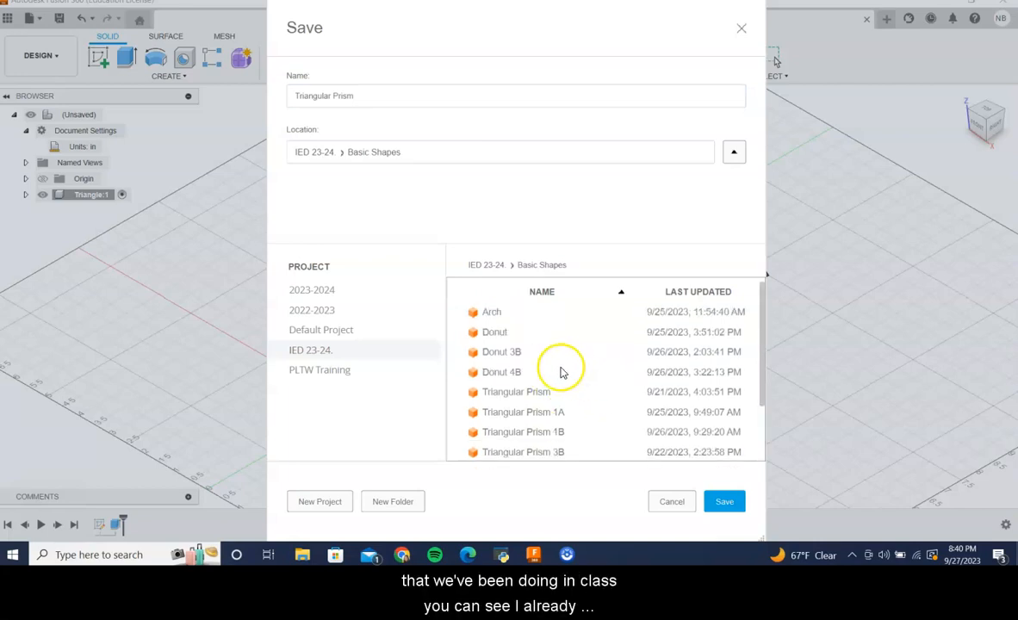
- Extend the file name to Triangular Prism Video and save the design
click(396, 96)
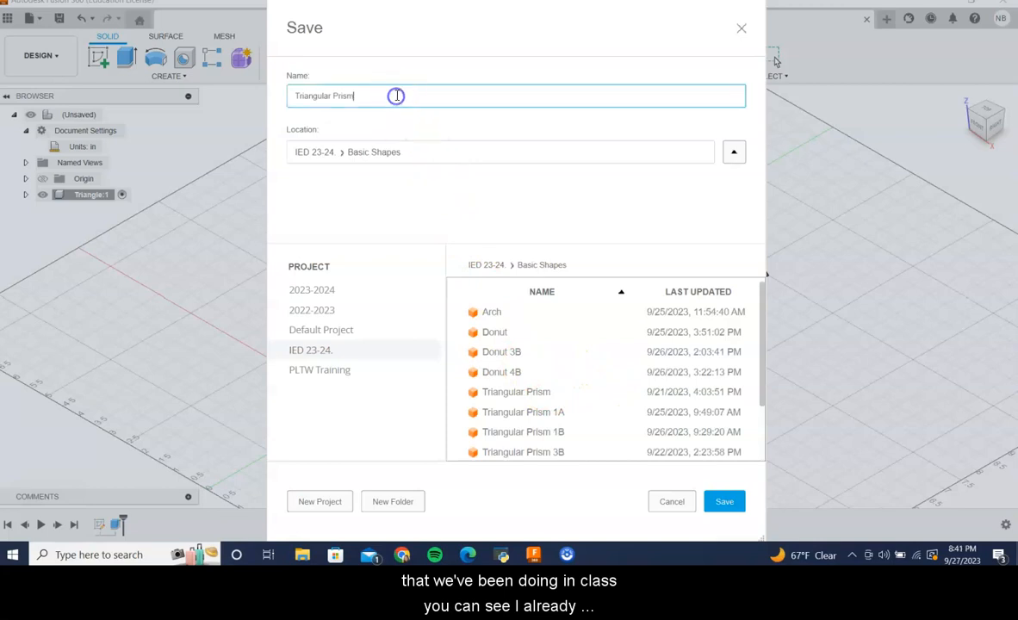
text(Video)
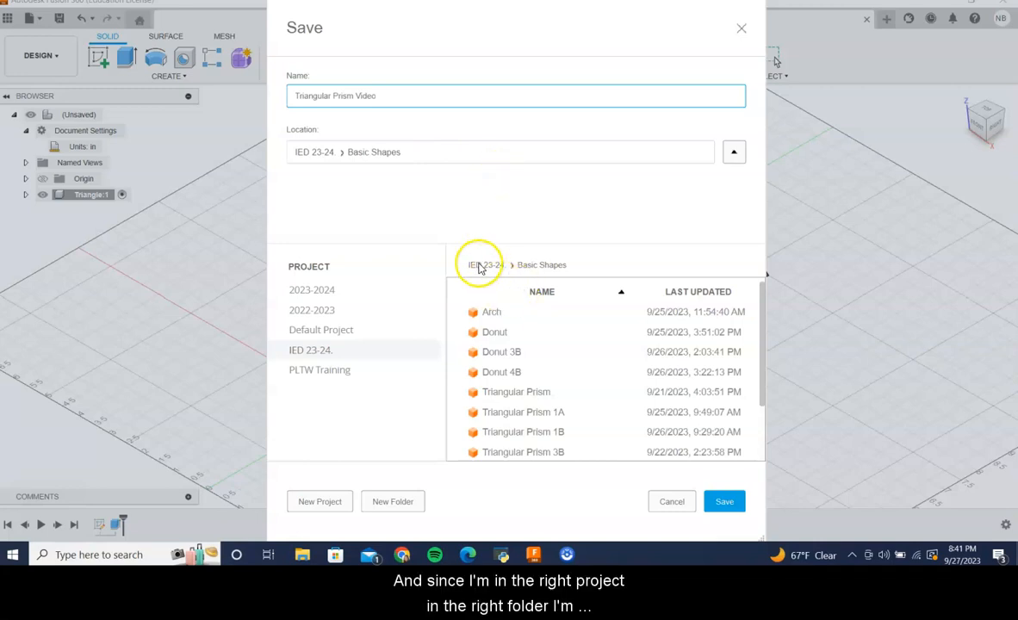
click(731, 503)
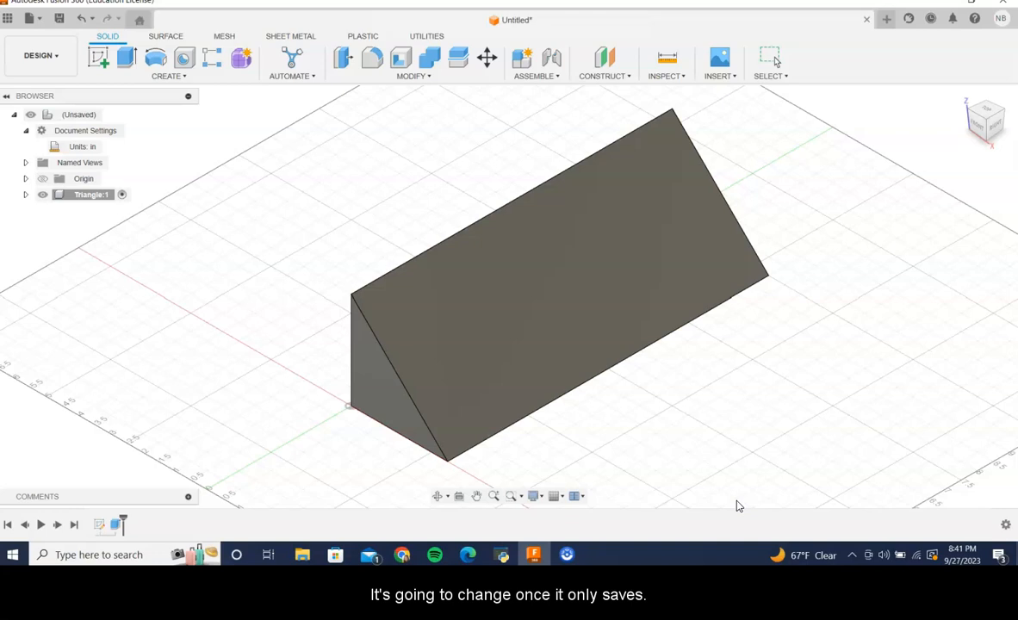
click(473, 147)
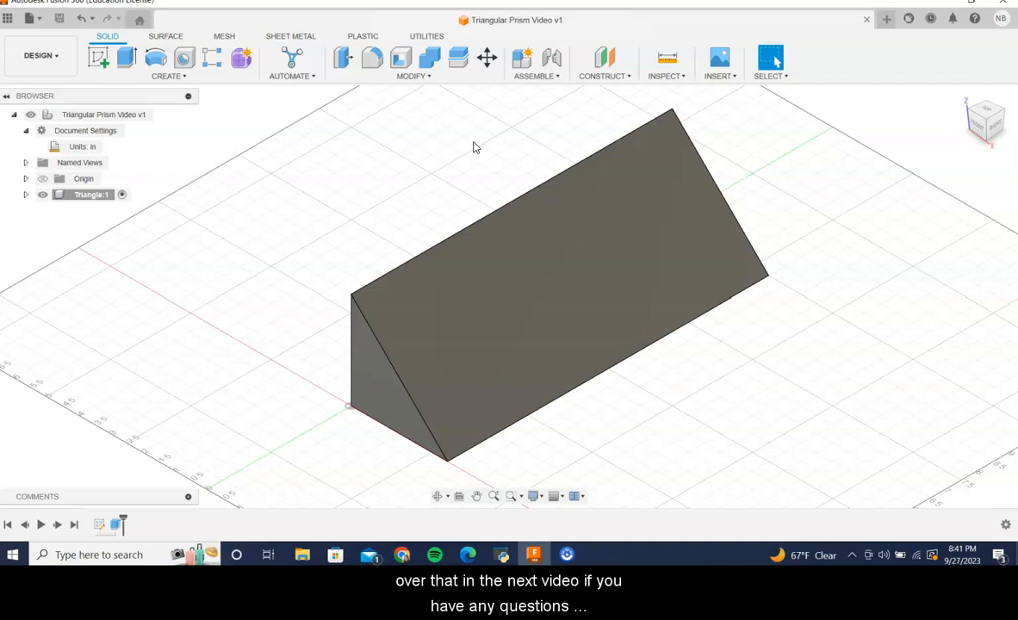
click(299, 242)
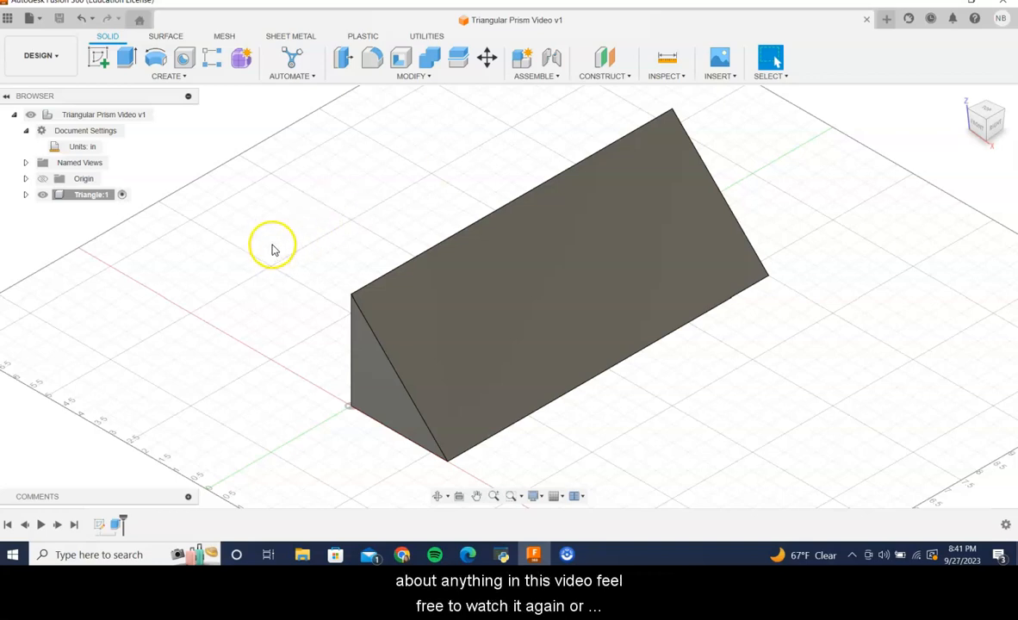